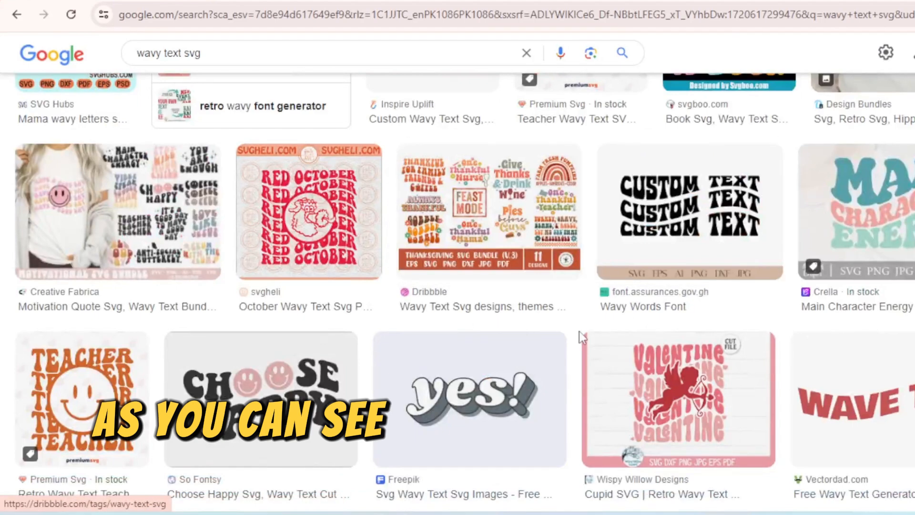
- Open the photopea.com website in a new browser tab
scroll(579, 330, "down", 15)
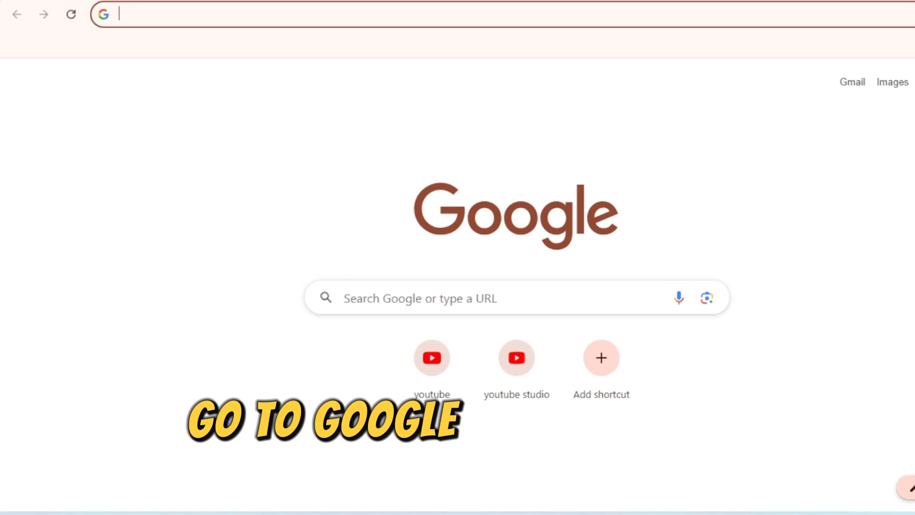
type("phot")
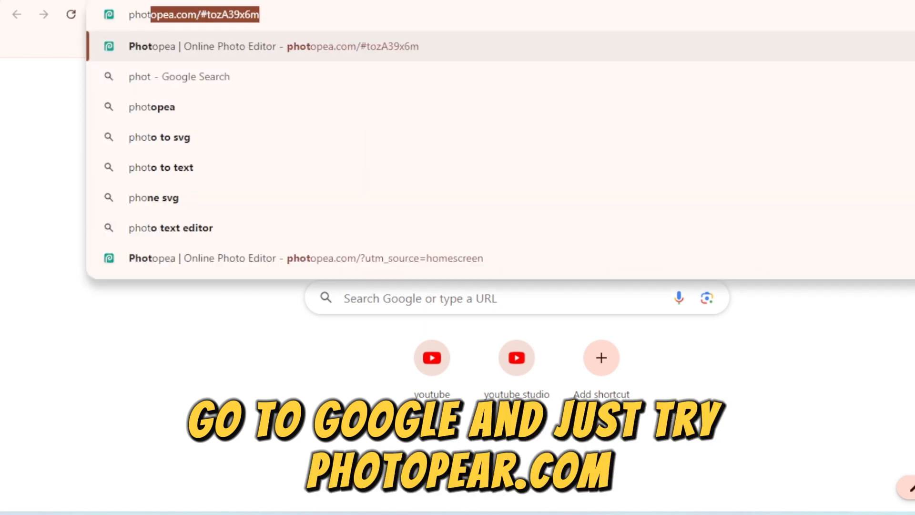
type("opea.com")
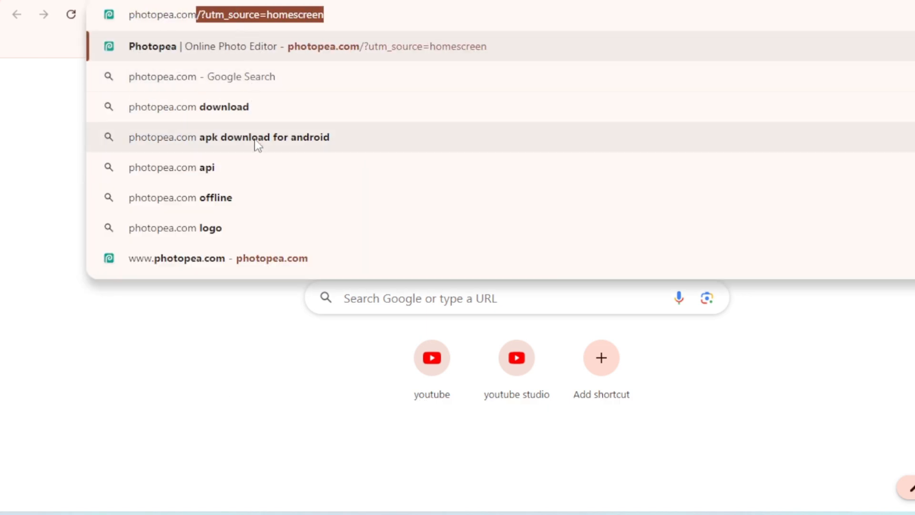
left_click(260, 261)
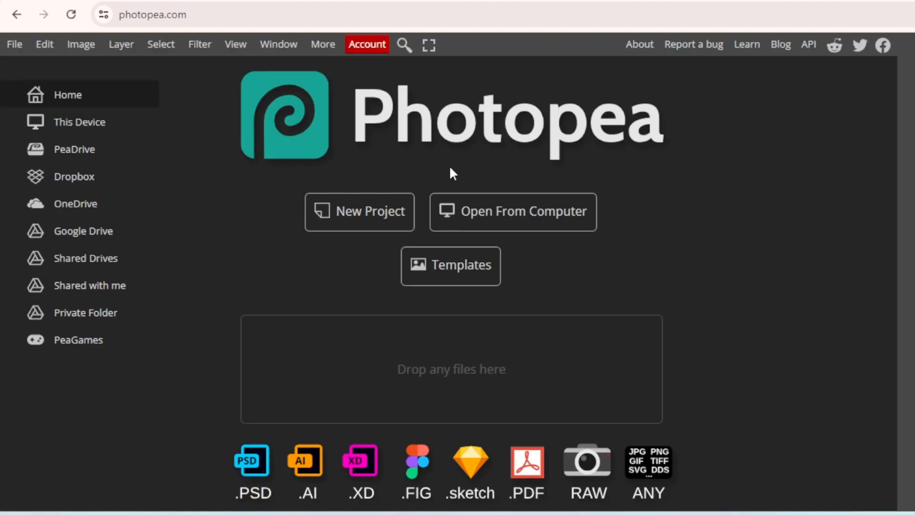
- Create a new project from the Insta Portrait preset, 1080 x 1350 px, with a white background
left_click(348, 218)
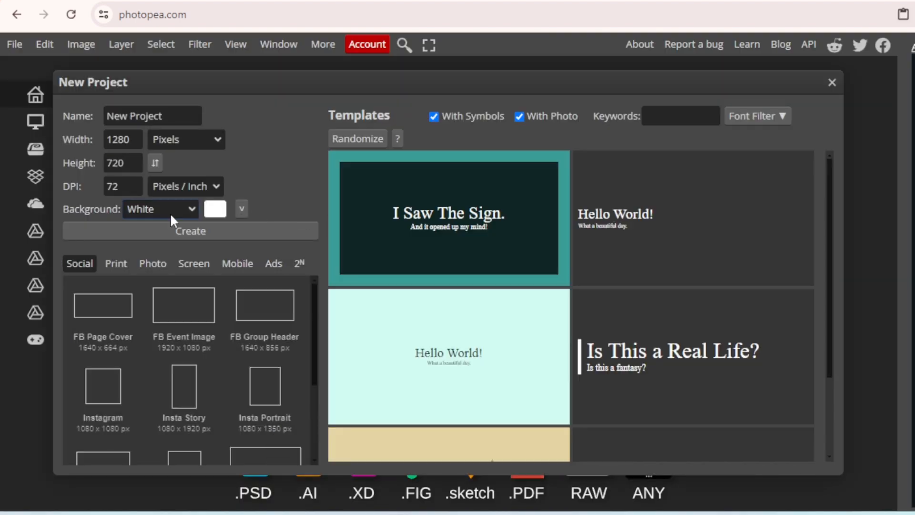
left_click(132, 185)
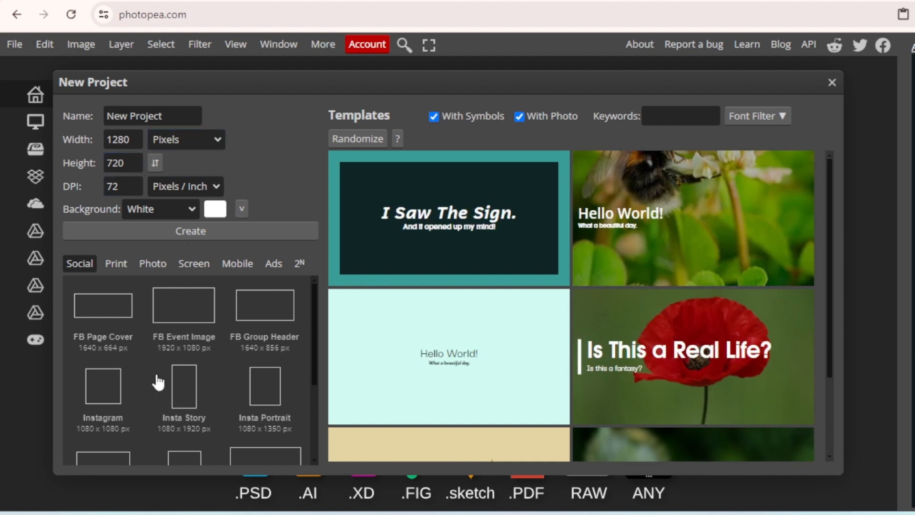
left_click(189, 407)
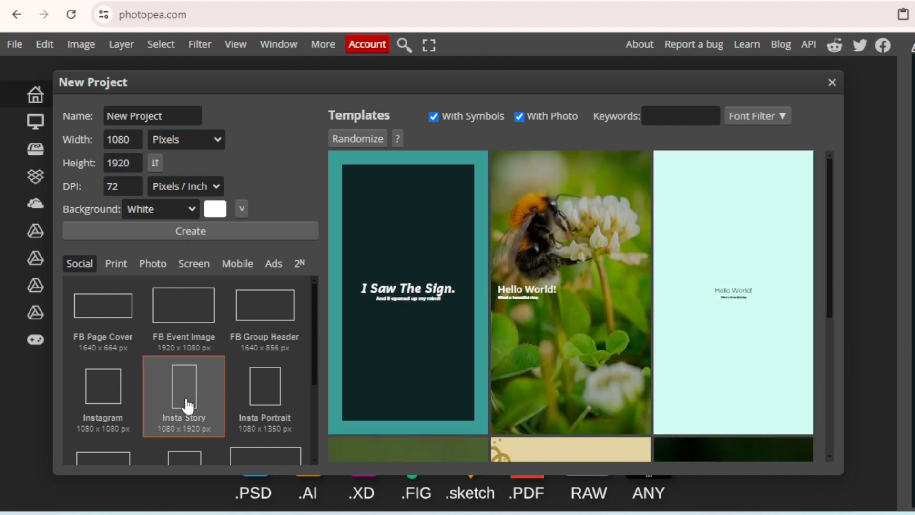
left_click(266, 397)
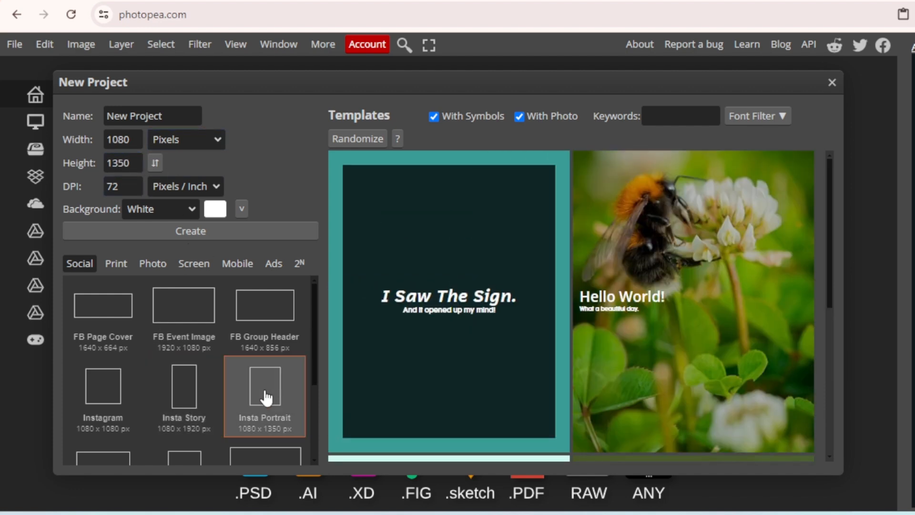
left_click(215, 232)
left_click_drag(482, 307, 516, 310)
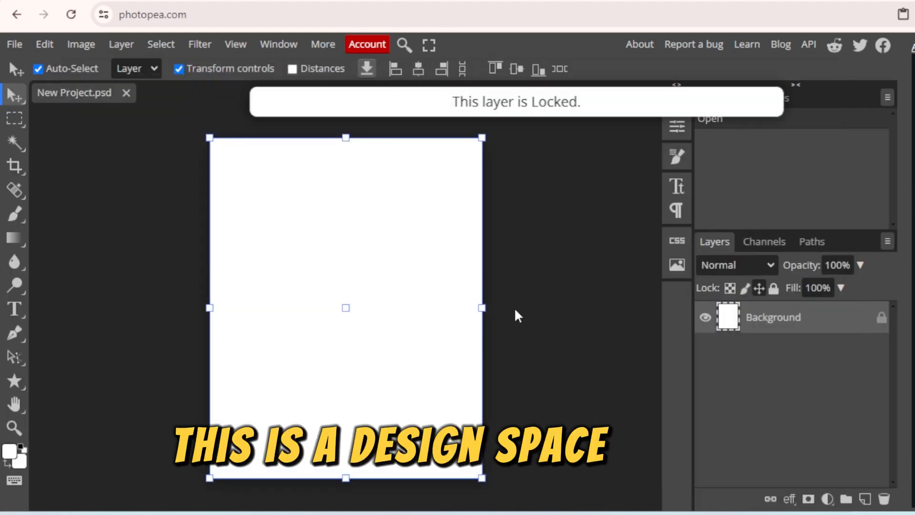
left_click(531, 303)
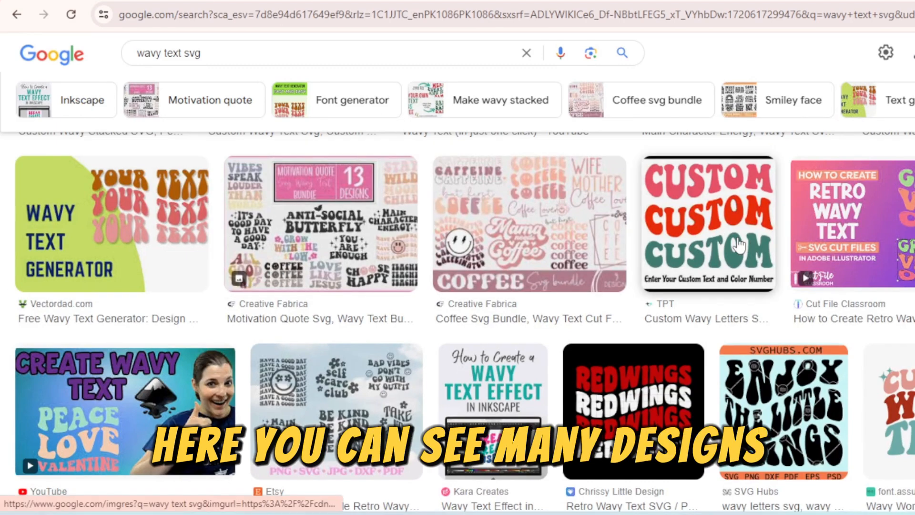
- Search Google for "groovy font" in a new tab and open DaFont's Fancy > Groovy fonts page
key("ctrl+t")
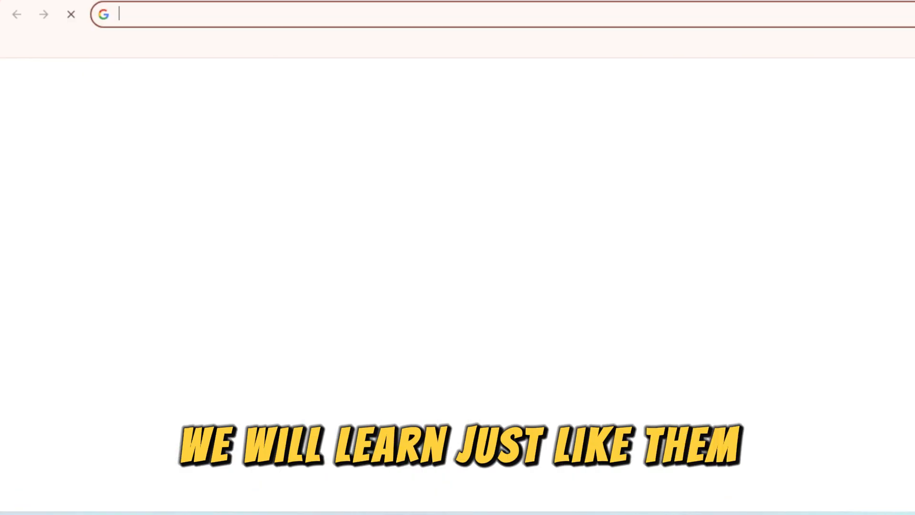
type("groo")
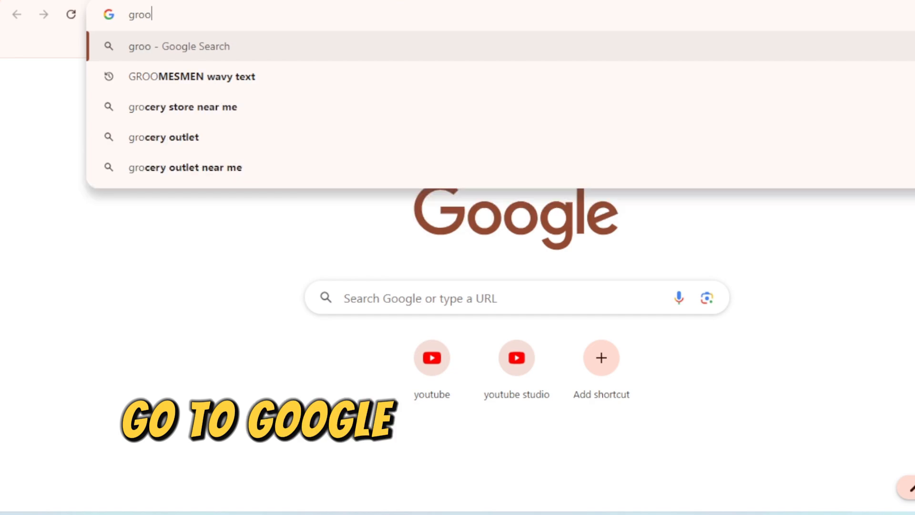
type("vy")
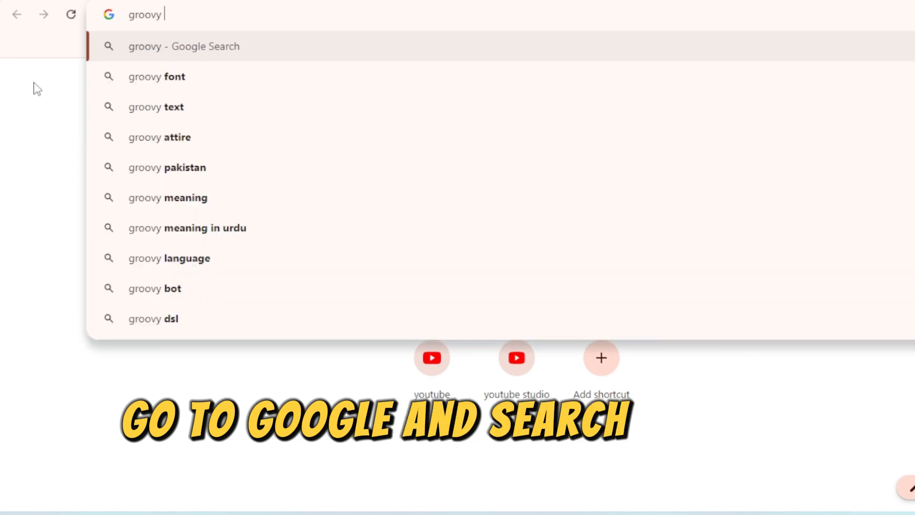
left_click(198, 80)
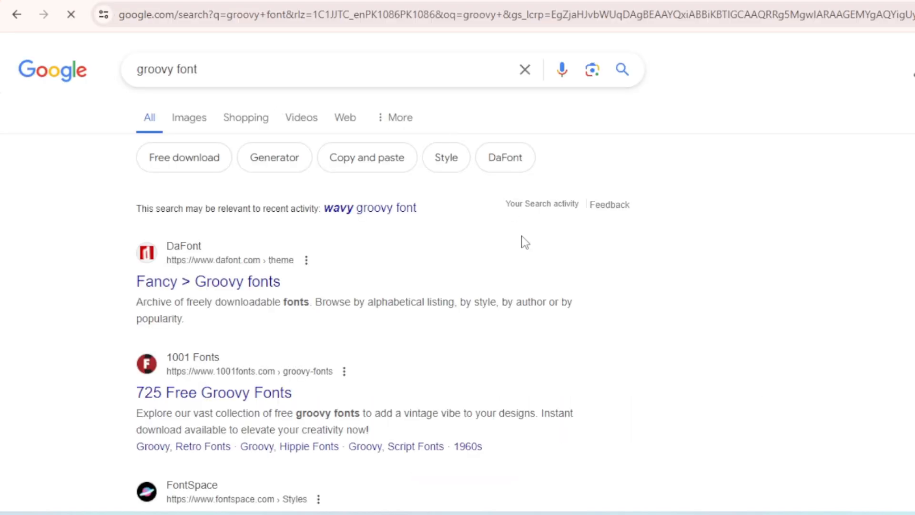
left_click(274, 286)
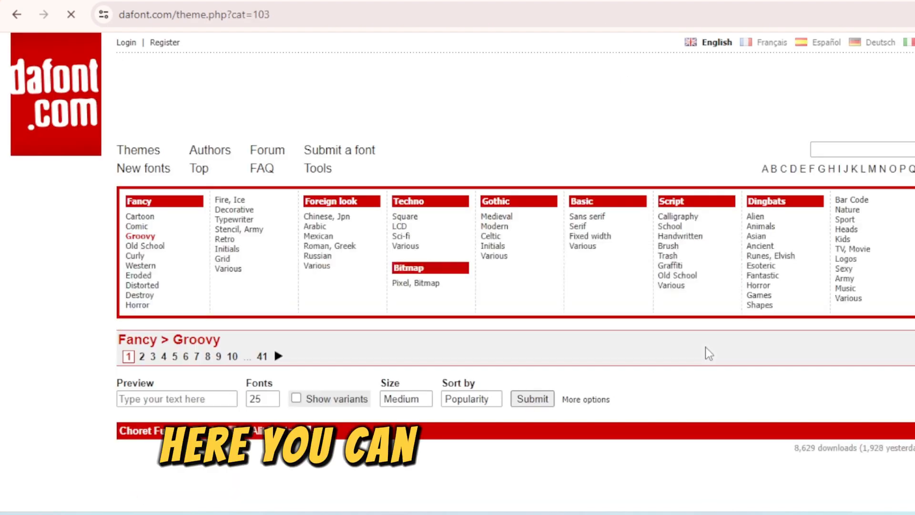
- Look through the groovy fonts on the first DaFont page for a suitable lettering style
scroll(795, 347, "down", 5)
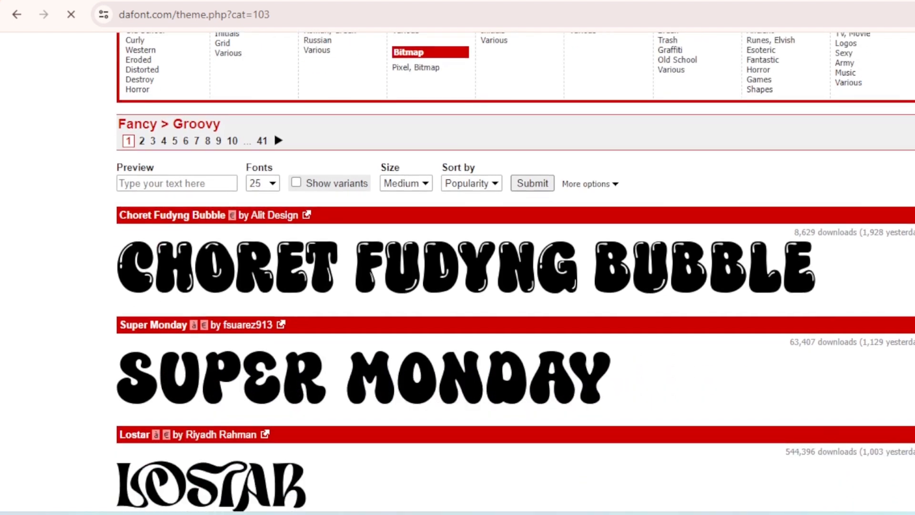
scroll(515, 286, "down", 5)
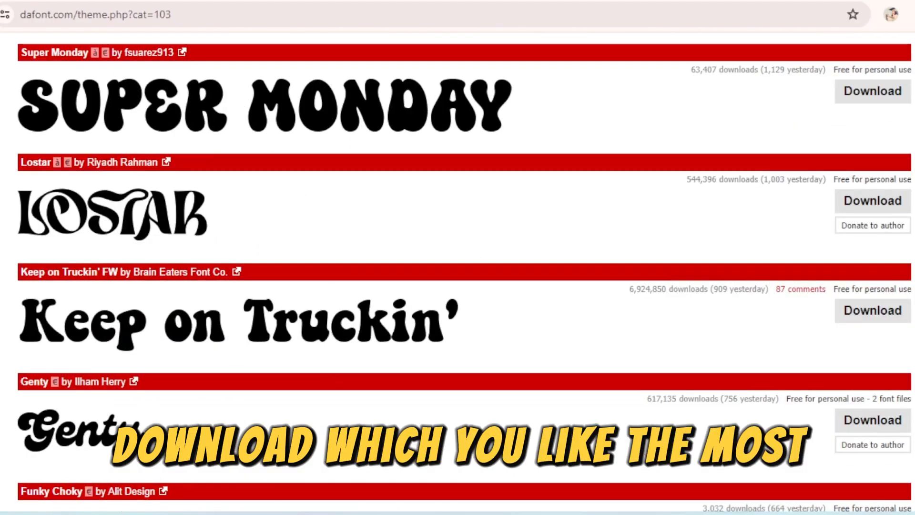
scroll(464, 272, "down", 6)
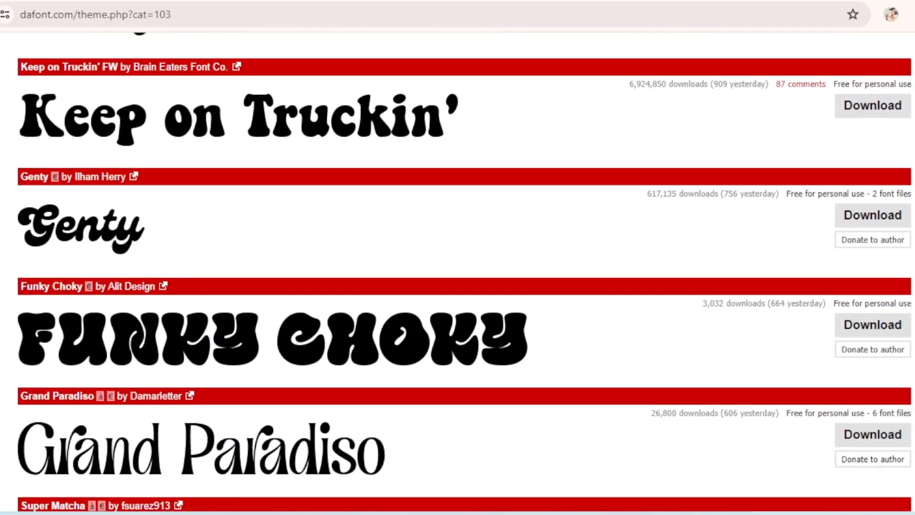
scroll(458, 271, "down", 4)
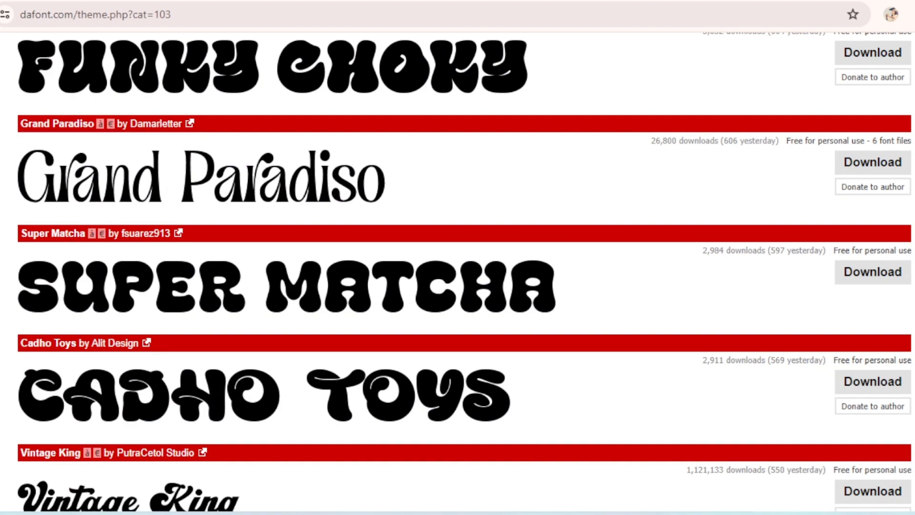
scroll(465, 269, "down", 8)
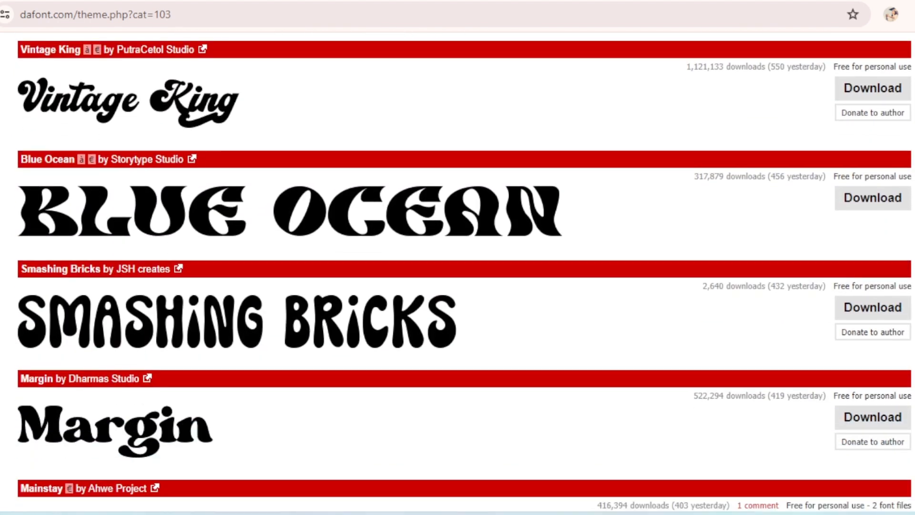
scroll(666, 297, "down", 8)
scroll(666, 292, "down", 16)
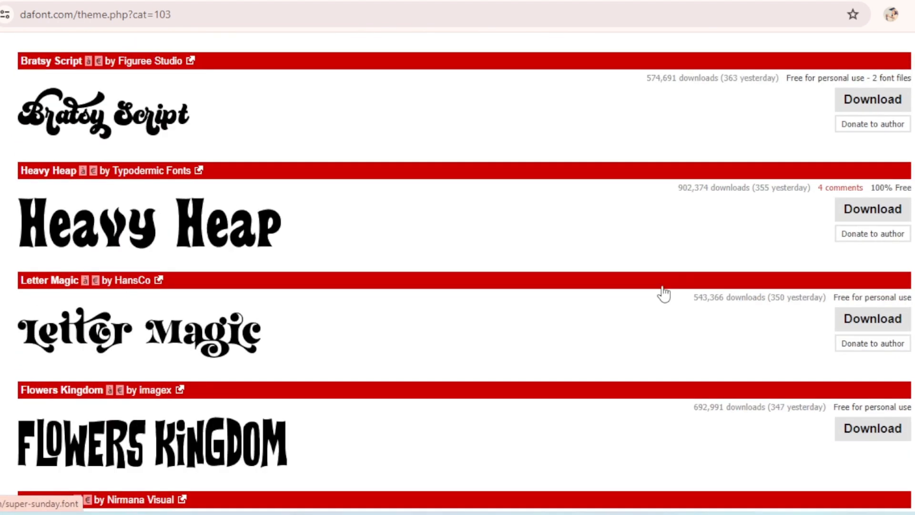
scroll(662, 285, "down", 9)
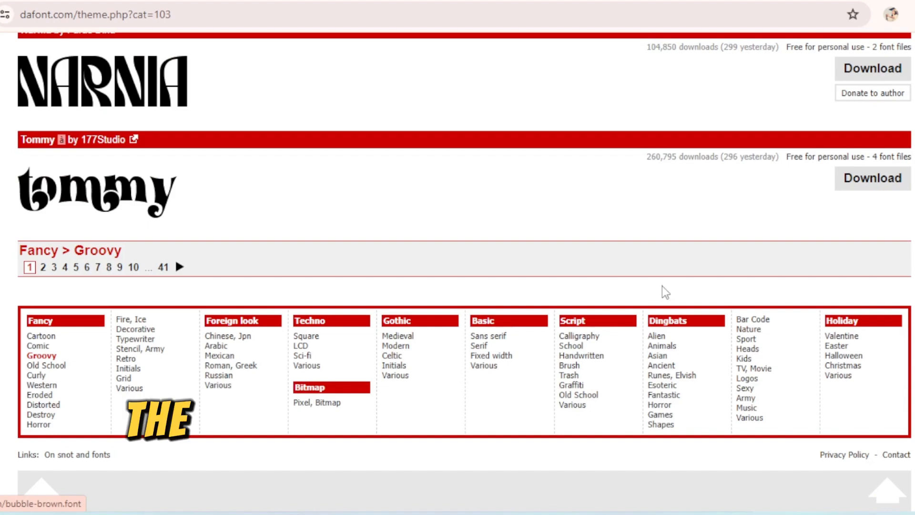
- Download the Super Monday font from the start of the list and check the browser's downloads
scroll(662, 285, "up", 17)
scroll(665, 292, "up", 20)
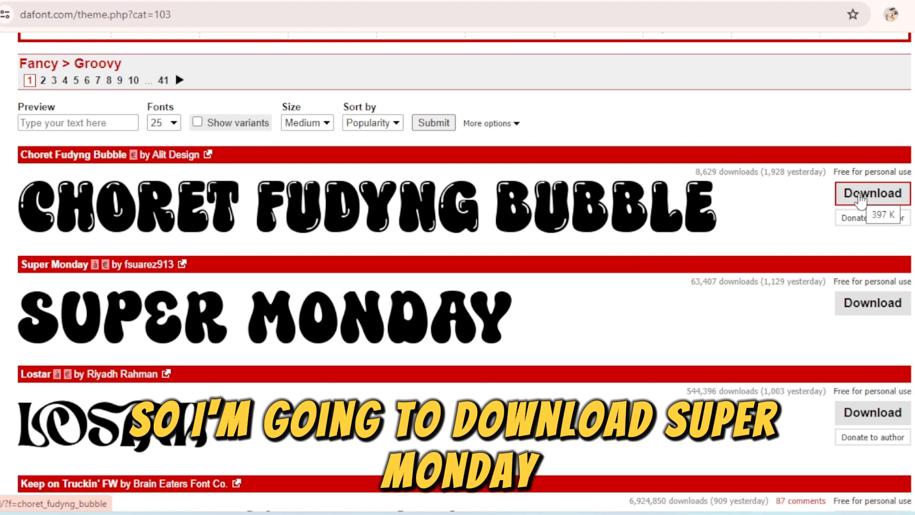
left_click(856, 309)
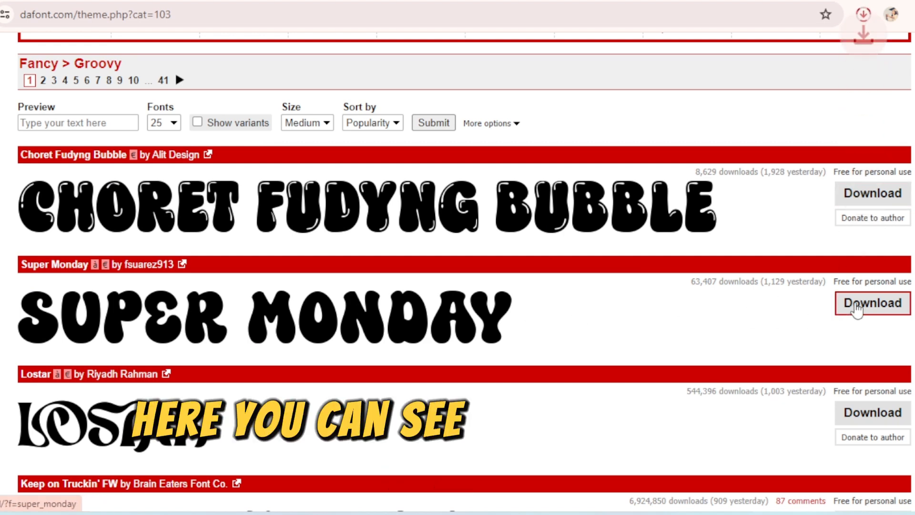
left_click(863, 15)
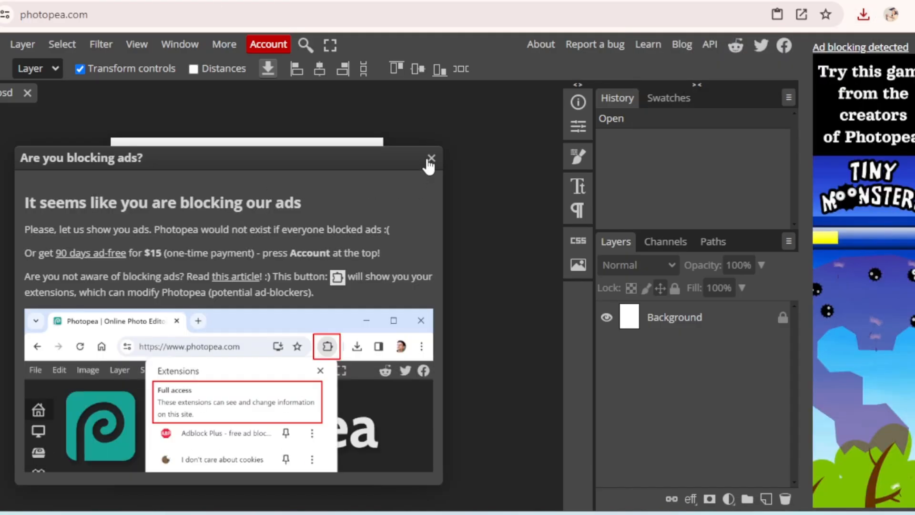
- Back in Photopea, dismiss the ad-blocking notice and add the text "Custom" near the canvas centre with the Type Tool
left_click(431, 159)
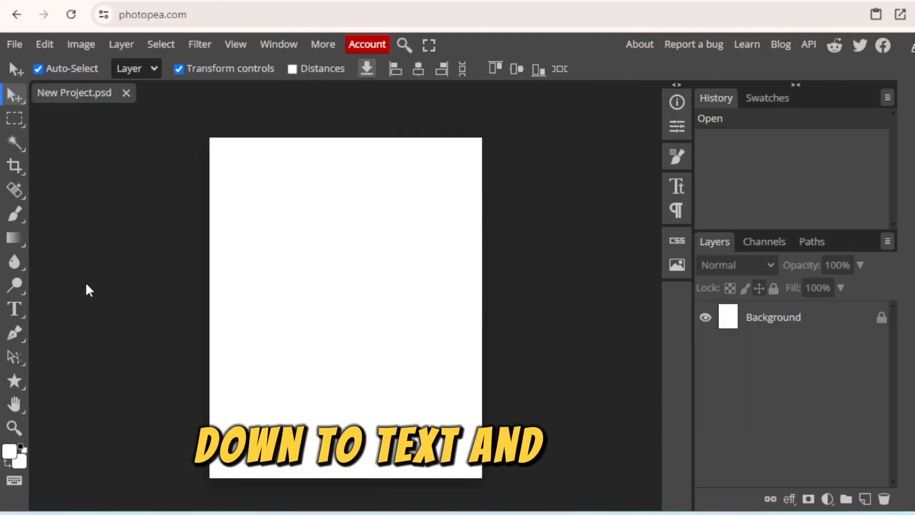
left_click(16, 308)
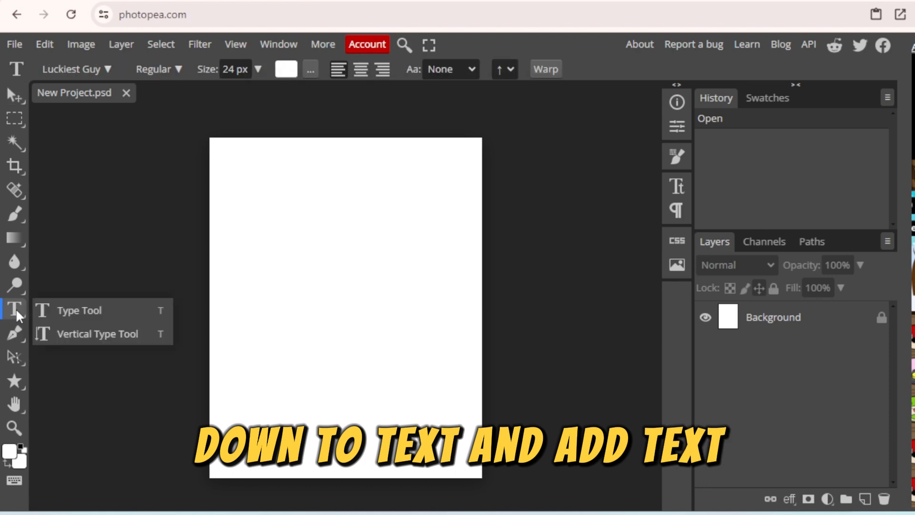
left_click(75, 315)
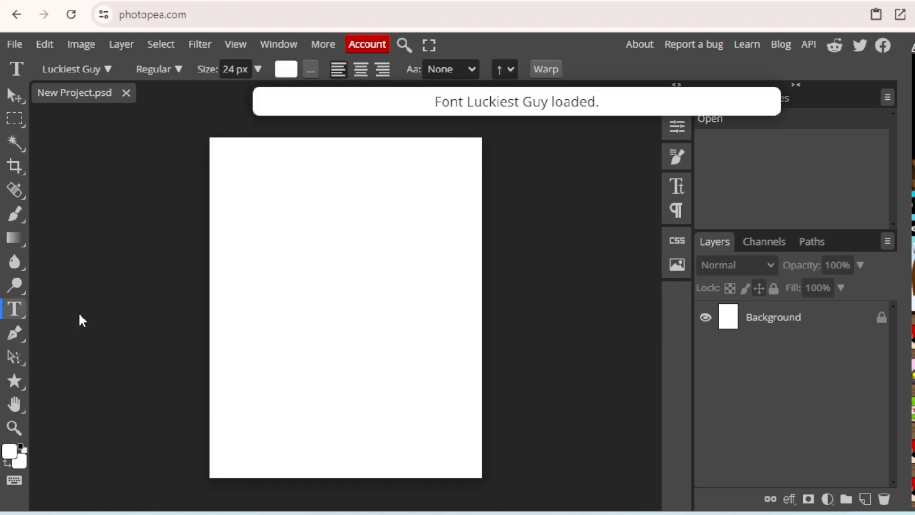
left_click(361, 288)
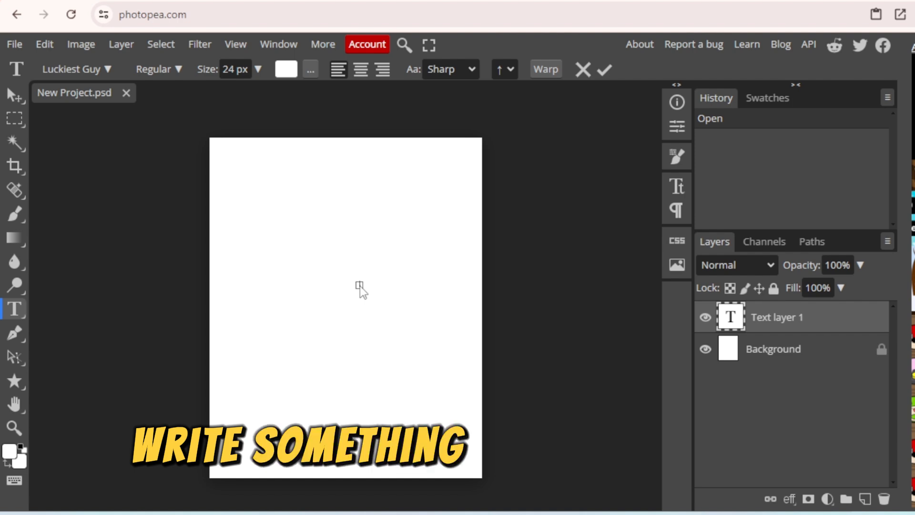
type("hell")
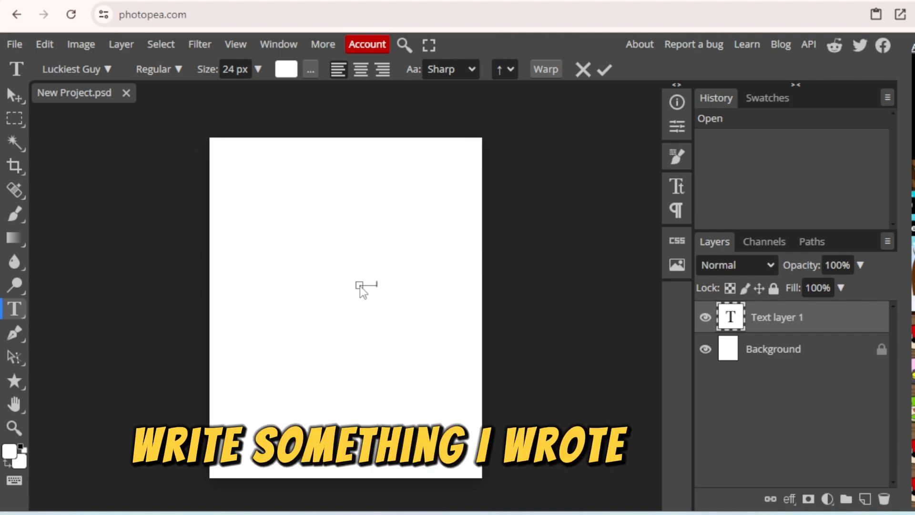
type("om")
- Enlarge the Custom text proportionally to about 802% and move it slightly above the canvas centre
left_click(13, 94)
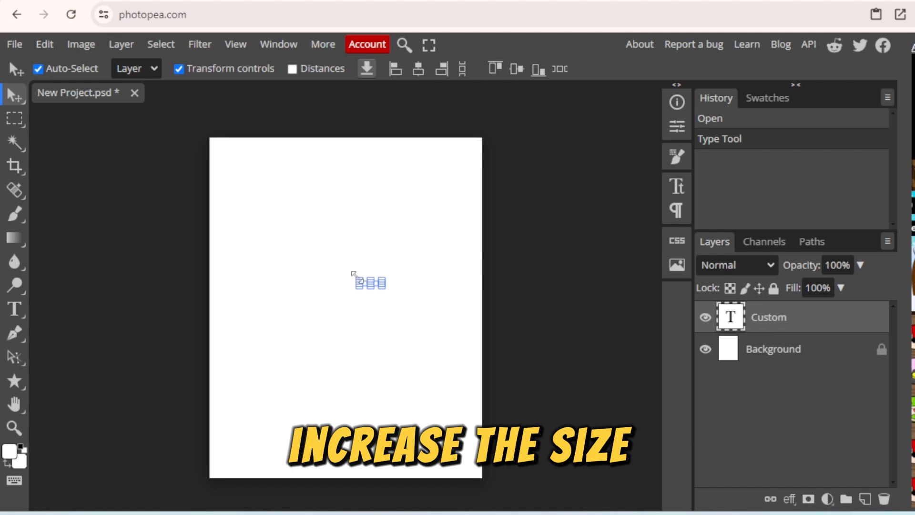
left_click_drag(353, 273, 193, 205)
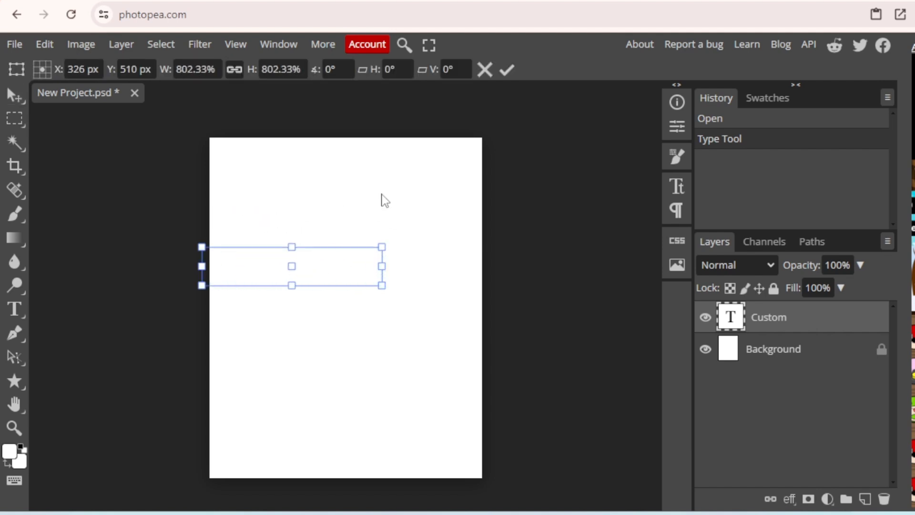
left_click_drag(365, 265, 426, 265)
key("Return")
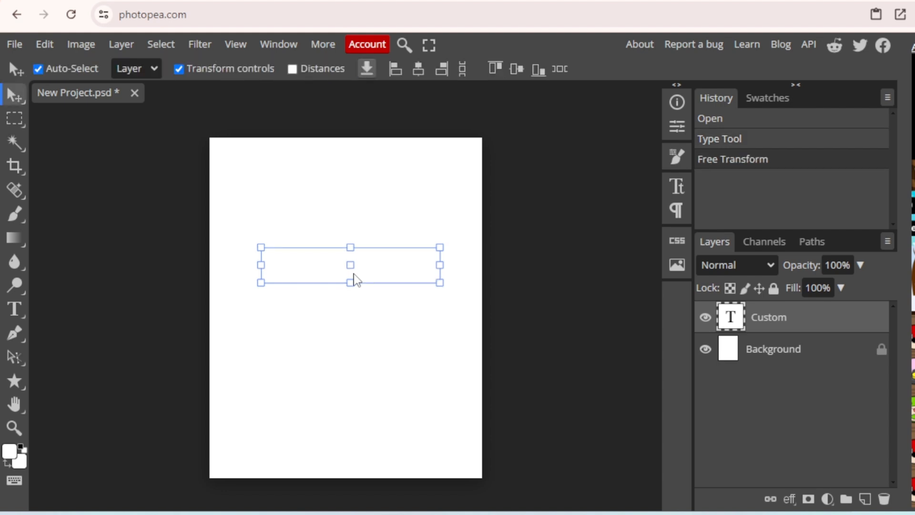
- Recolour the whole Custom text black (000000) and commit the text edit
double_click(421, 272)
left_click(420, 271)
left_click_drag(421, 271, 253, 264)
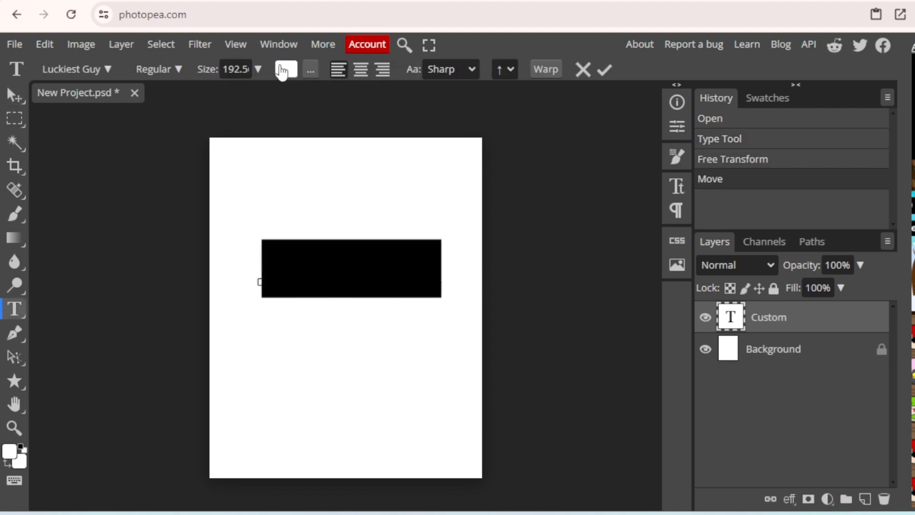
left_click(285, 69)
left_click(439, 411)
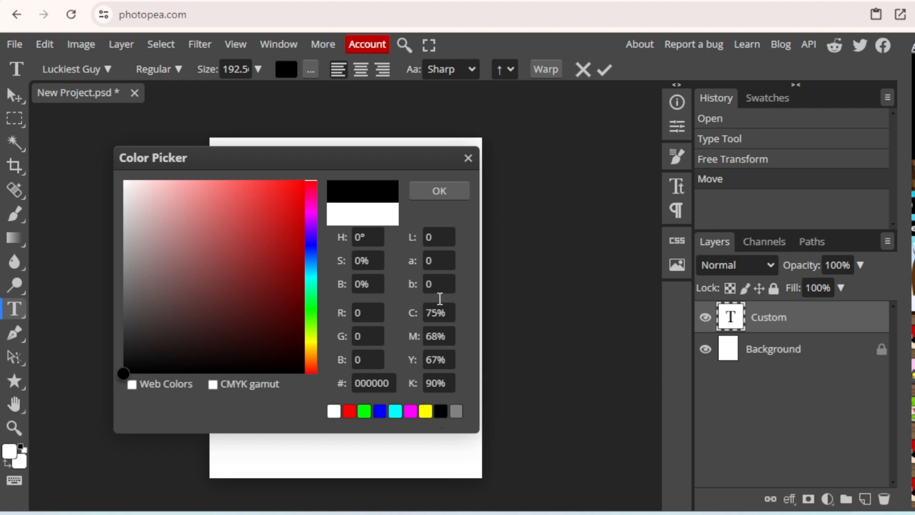
left_click(437, 195)
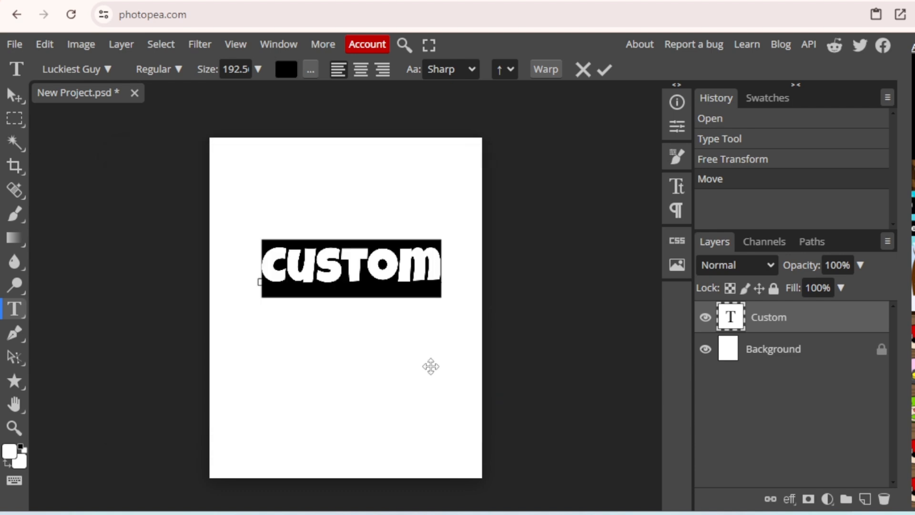
left_click(604, 70)
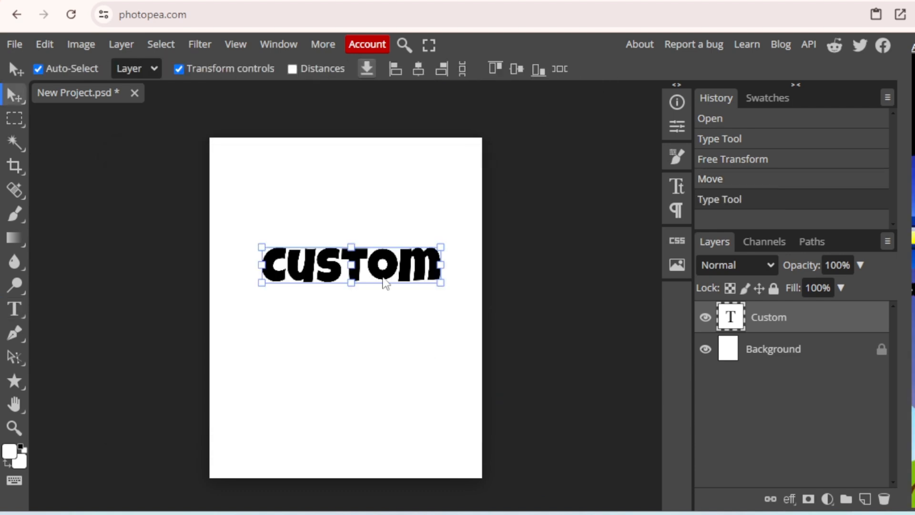
- Move the Custom text up to about X 540 px, Y 324 px and enlarge it proportionally to about 132.62%
left_click_drag(397, 268, 347, 245)
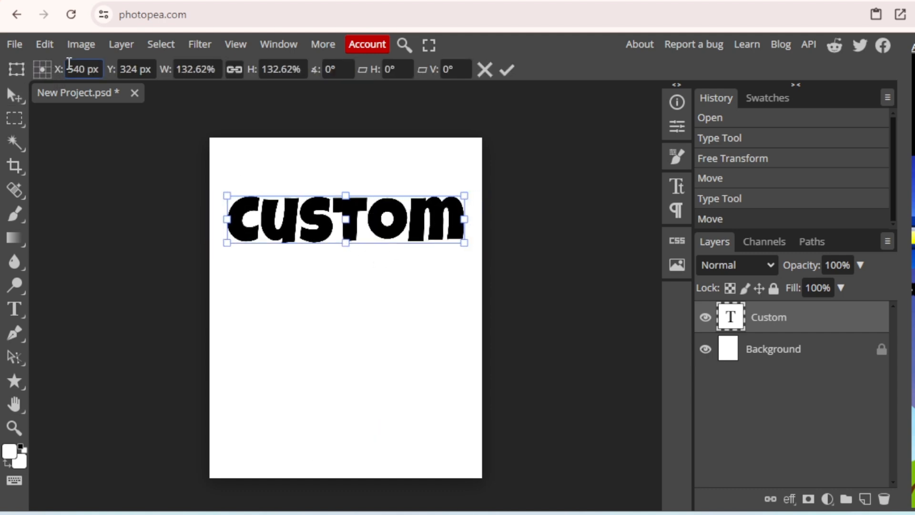
key("Return")
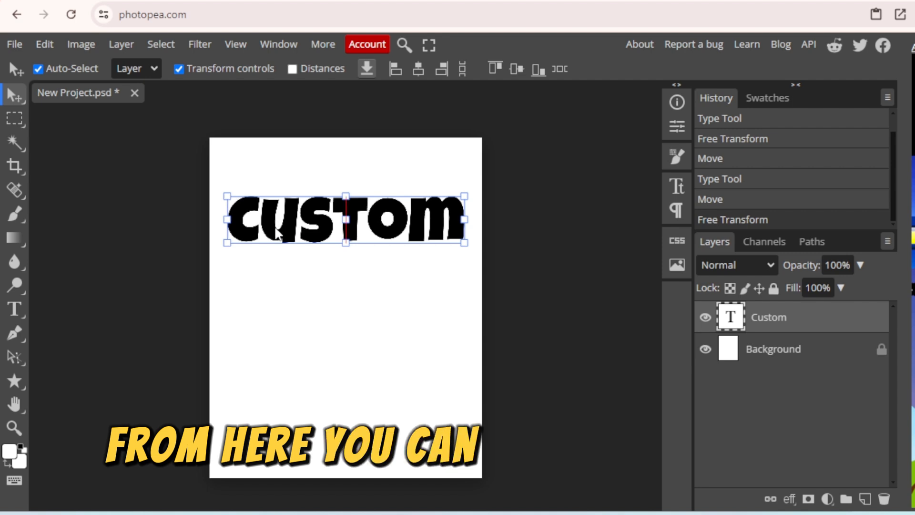
- Open the Custom text for editing and load the super_monday font file from the Downloads folder
double_click(277, 227)
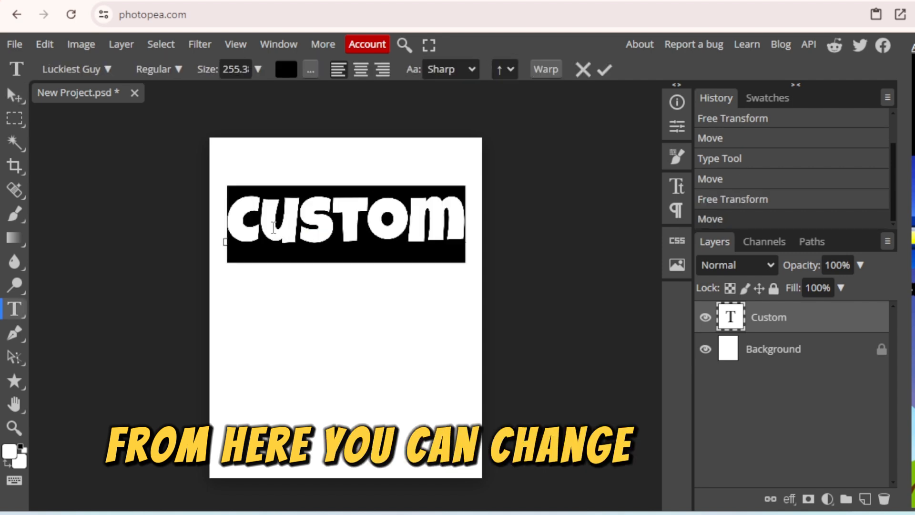
left_click(109, 69)
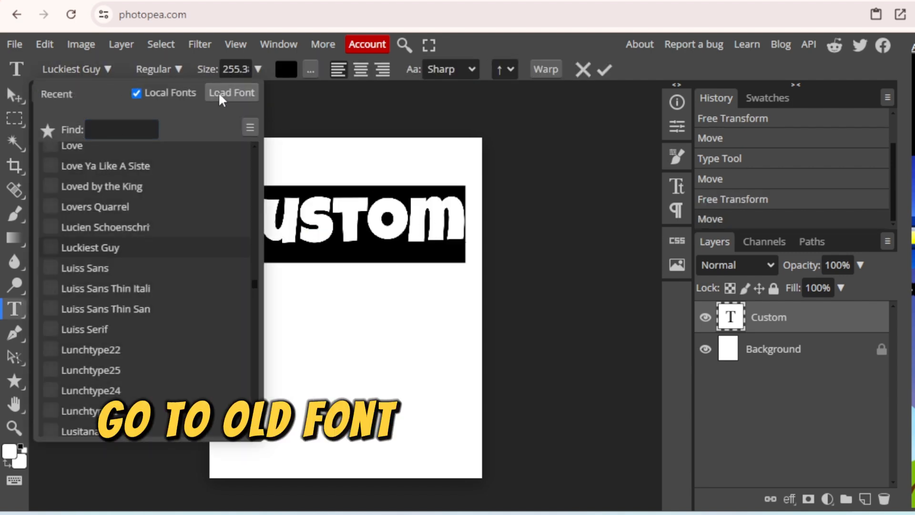
left_click(233, 93)
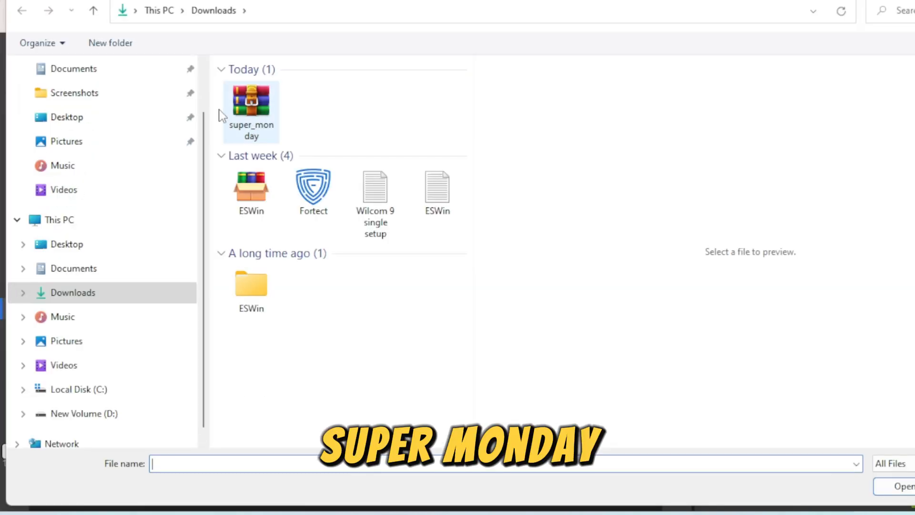
left_click(245, 98)
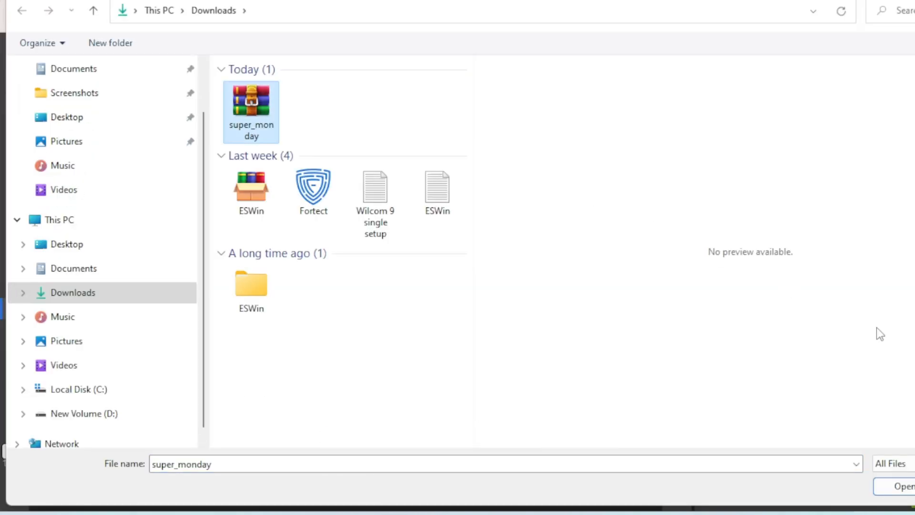
left_click(901, 486)
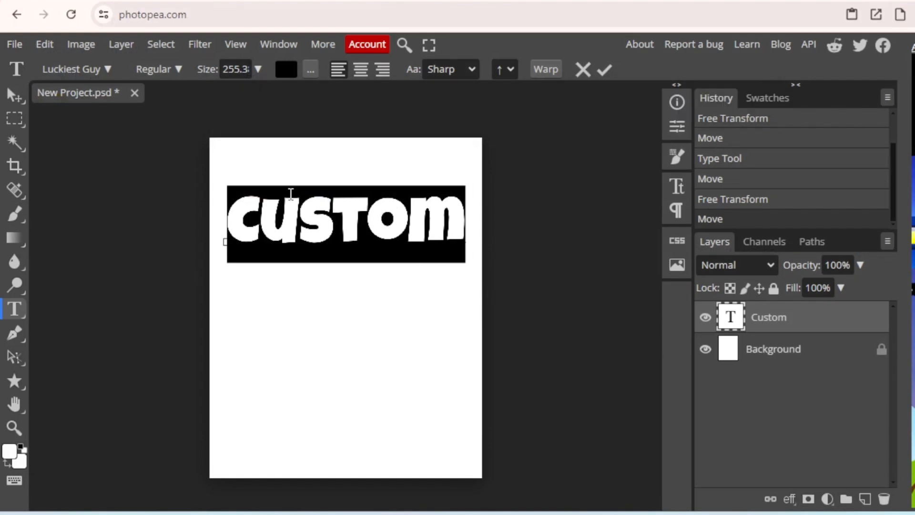
- Search the fonts for "super" and apply Super Monday to the Custom text
left_click(112, 70)
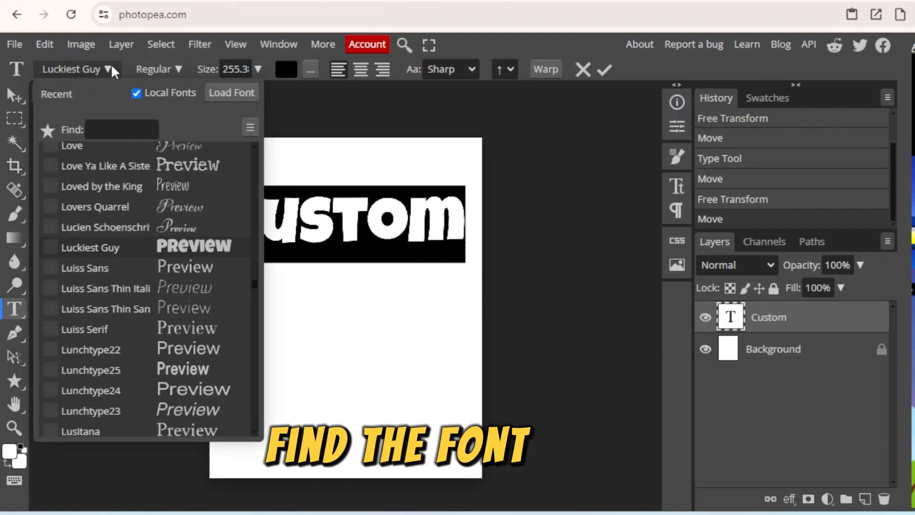
left_click(118, 131)
type("su")
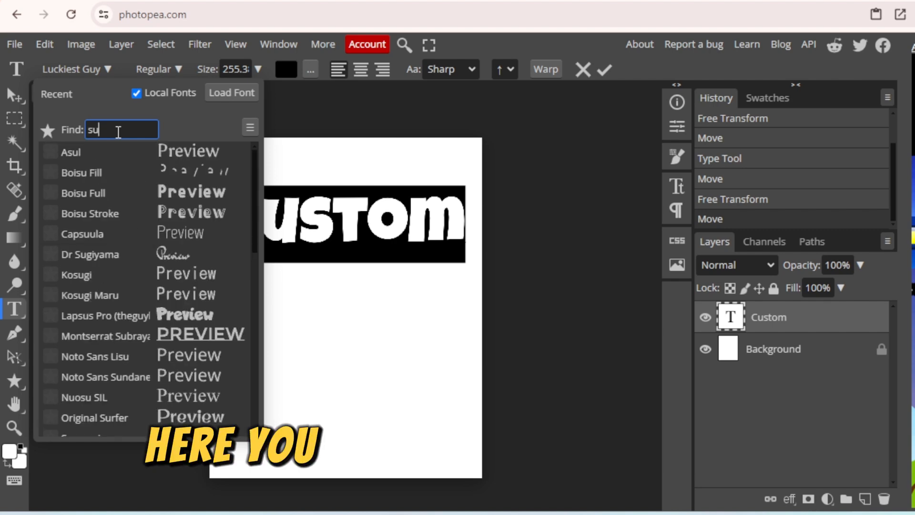
type("per")
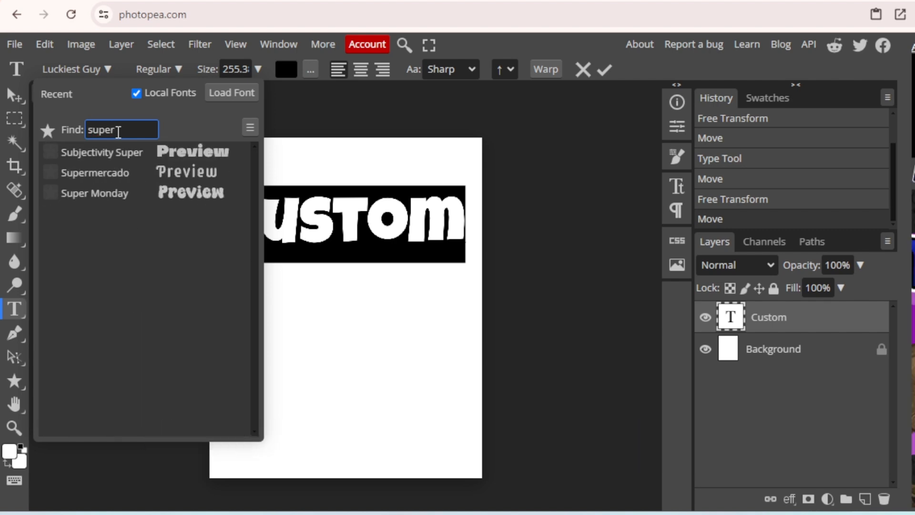
left_click(188, 194)
left_click(441, 252)
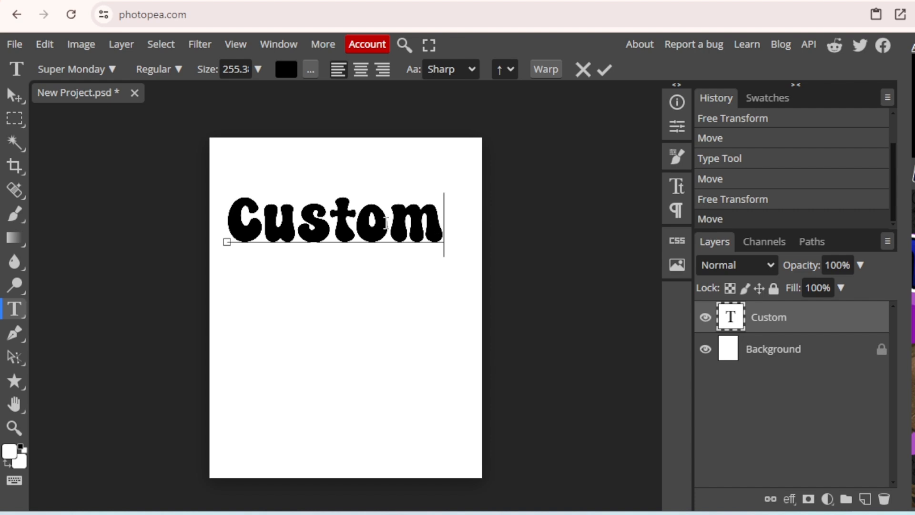
- Add two more lines reading "Custom" below the first word in the same text layer
double_click(386, 222)
left_click(439, 219)
key("Return")
type("C")
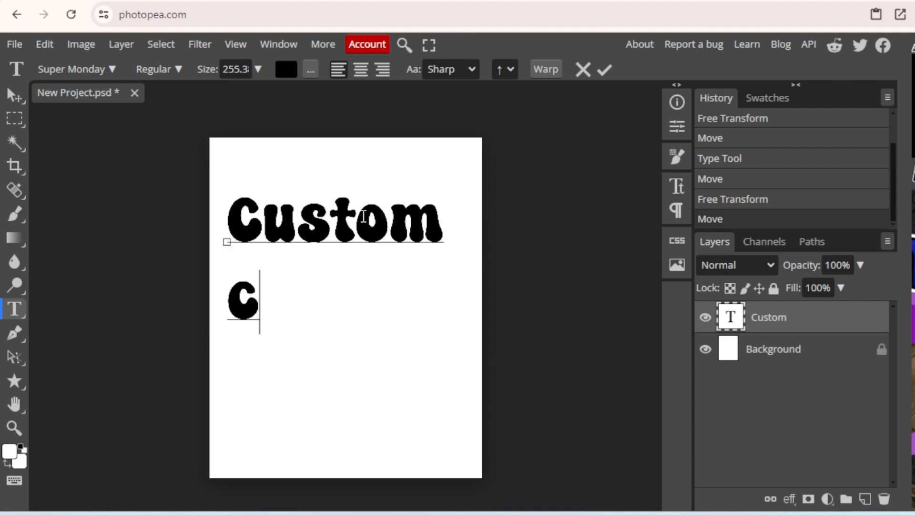
key("BackSpace")
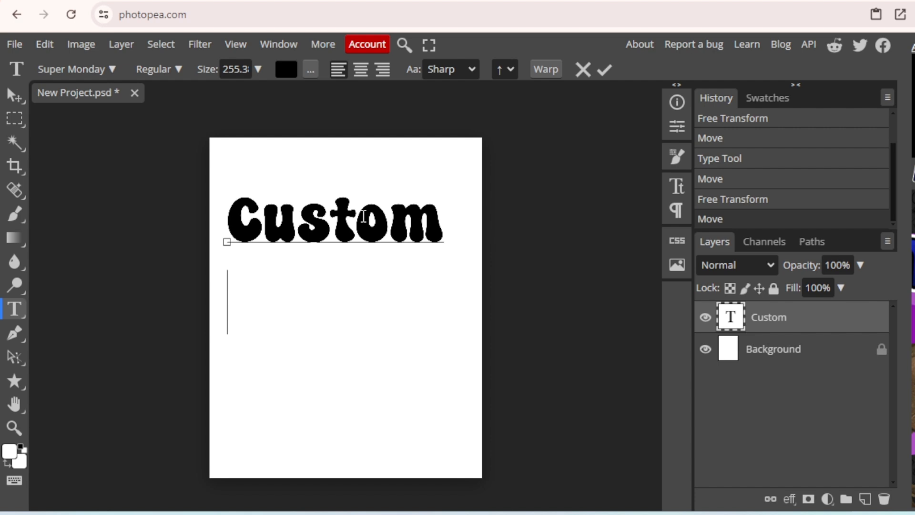
type("Cust")
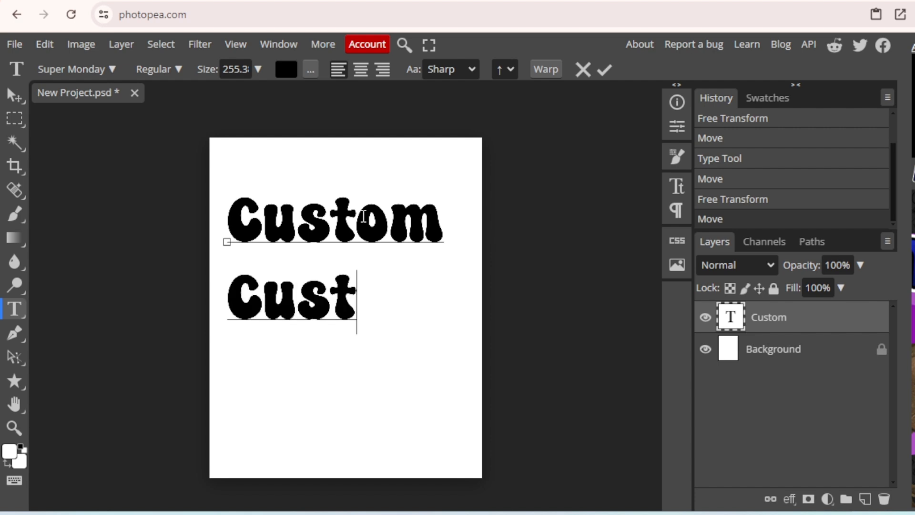
type("om")
key("Return")
type("C")
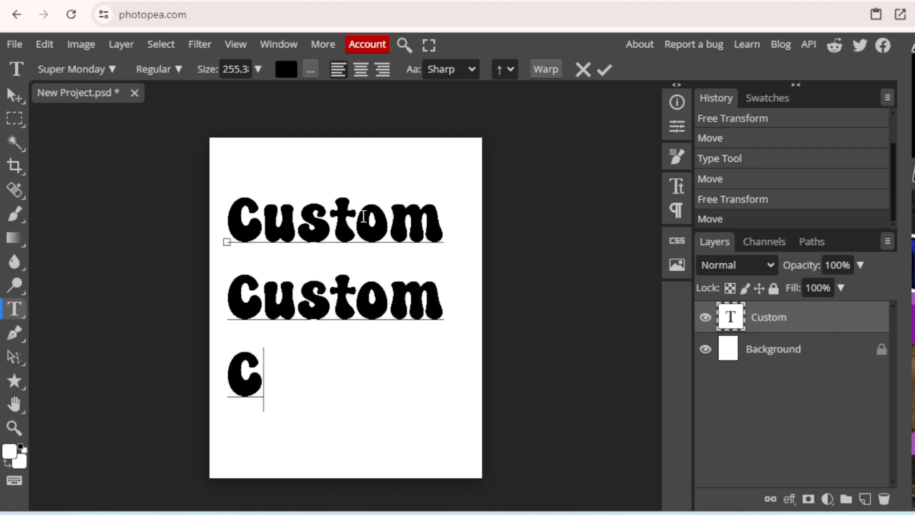
type("us")
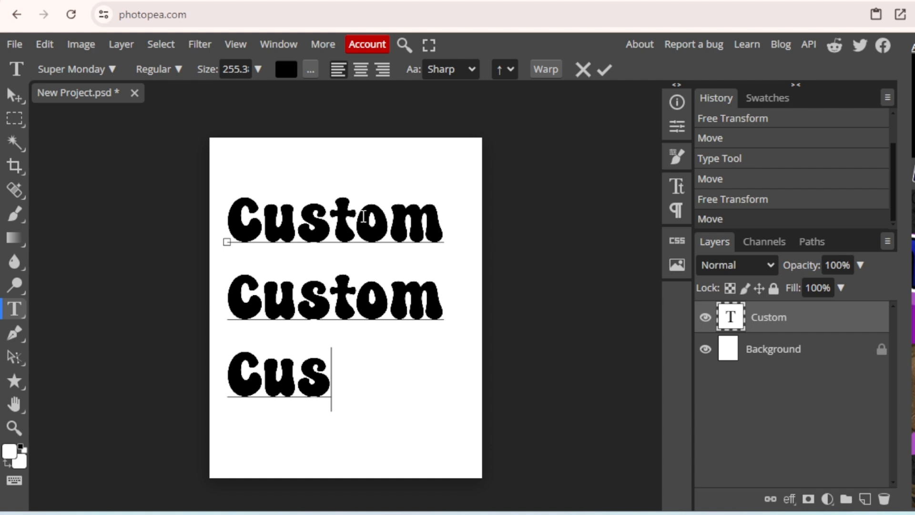
type("tom")
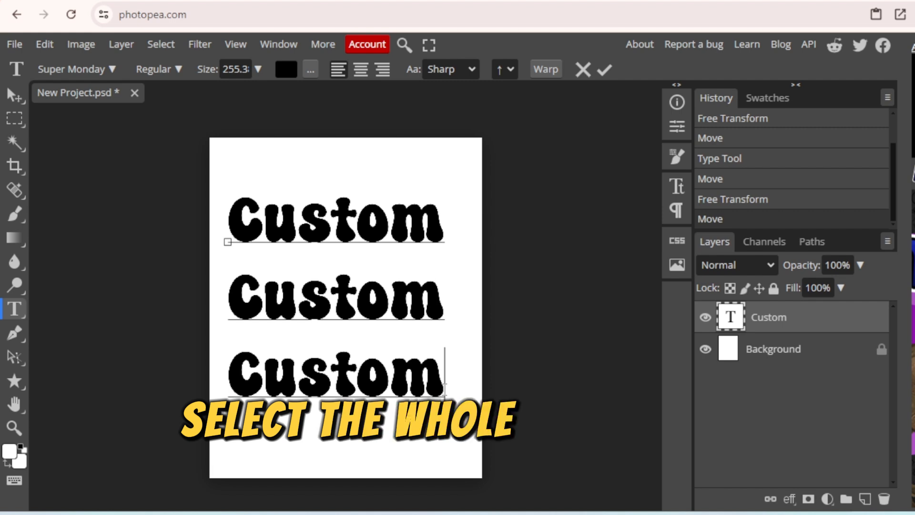
- Tighten the spacing of all three lines with -100 px before and -16 px after each paragraph
left_click_drag(447, 398, 202, 204)
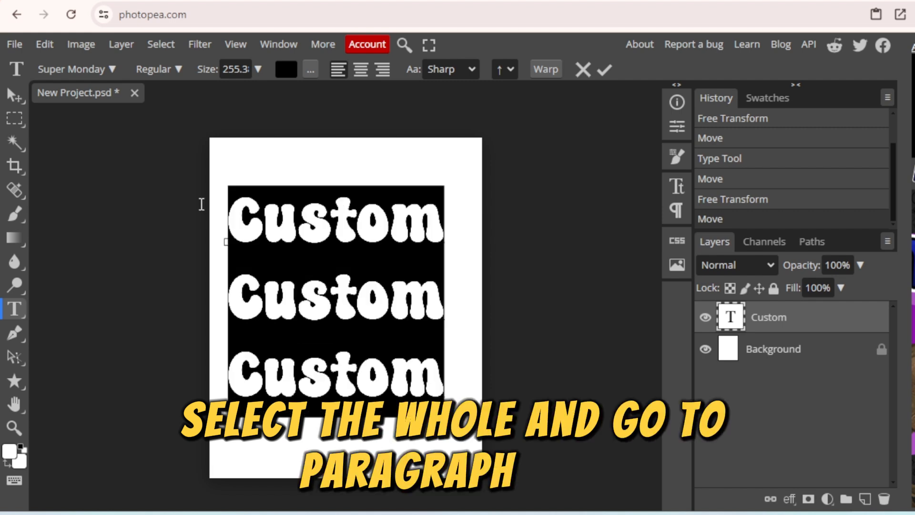
left_click(676, 211)
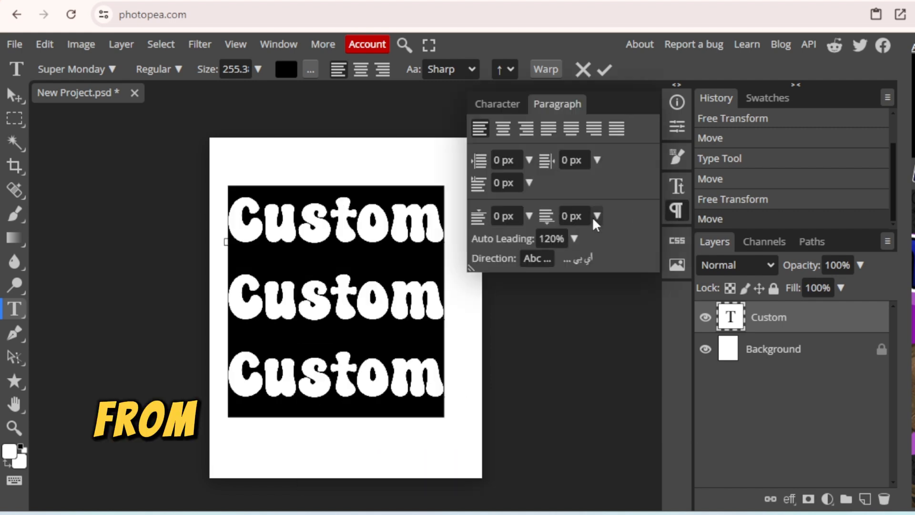
left_click(528, 215)
left_click_drag(506, 242, 473, 247)
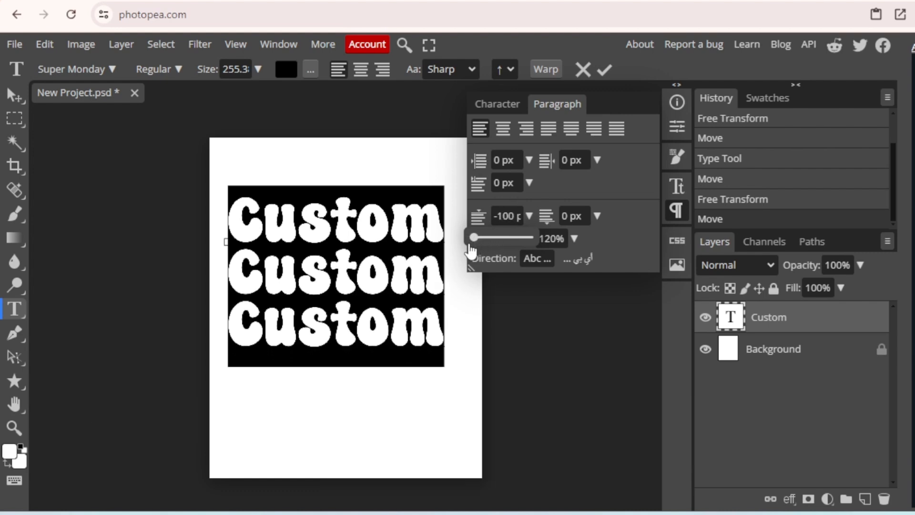
left_click(596, 221)
left_click_drag(570, 244, 567, 243)
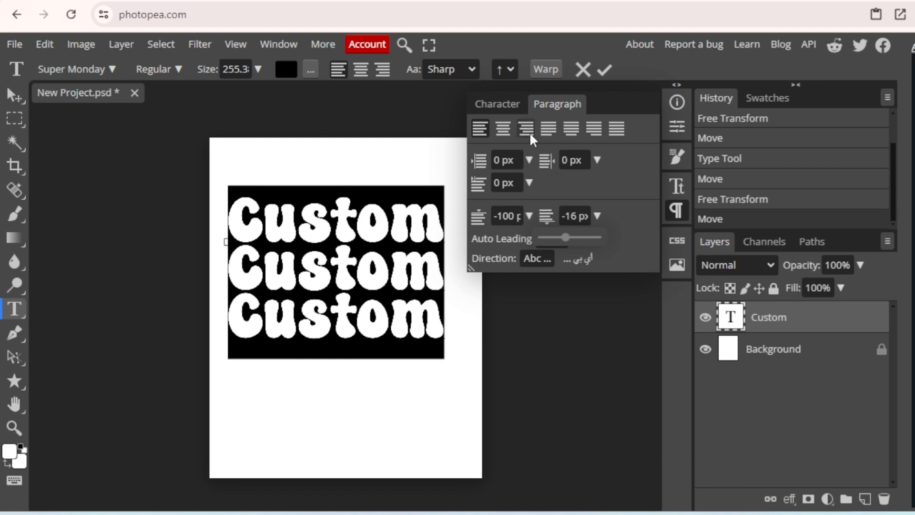
- Centre-align the three lines, commit the edit and move the text block back onto the canvas
left_click(503, 129)
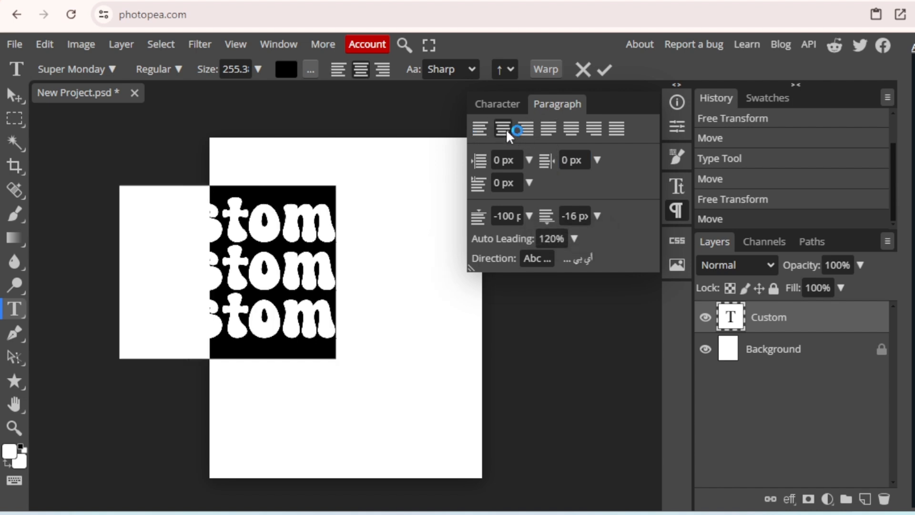
left_click(602, 71)
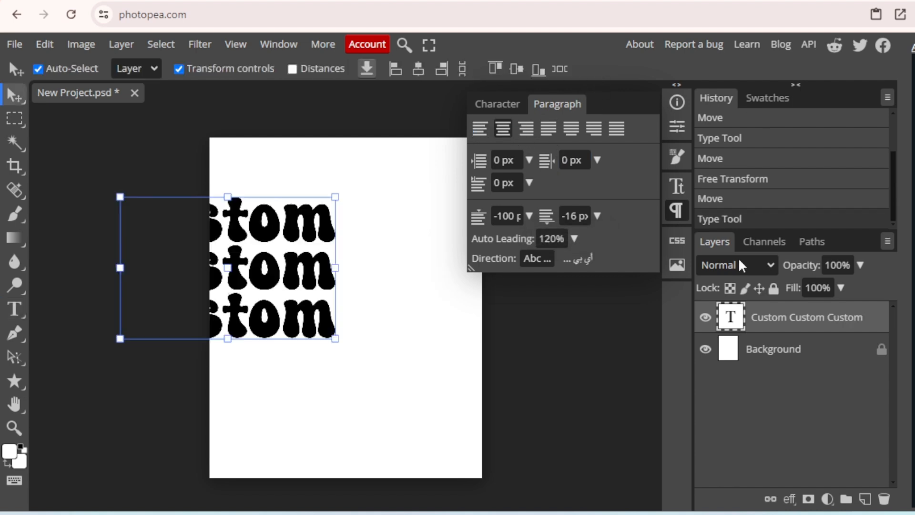
left_click(676, 210)
left_click_drag(218, 275, 328, 281)
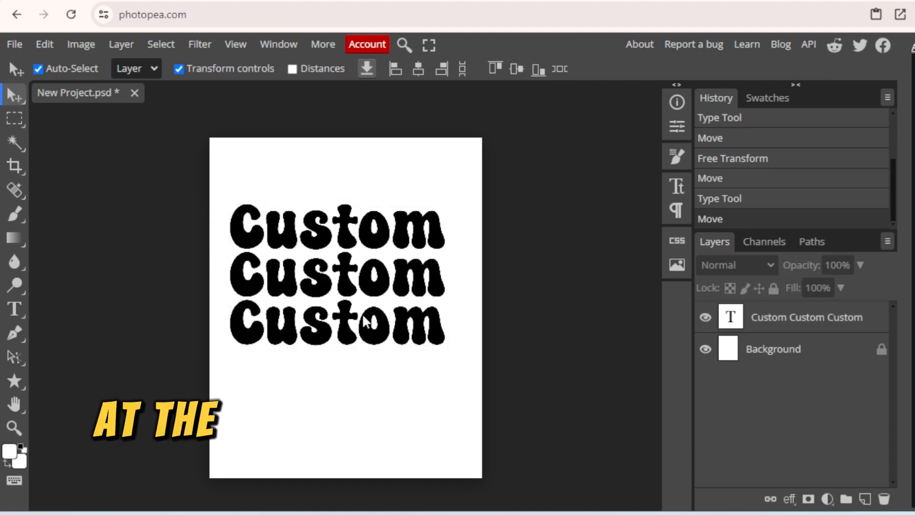
- Turn the middle Custom line into an outline by disabling its fill and enabling an 11 px black stroke
double_click(365, 324)
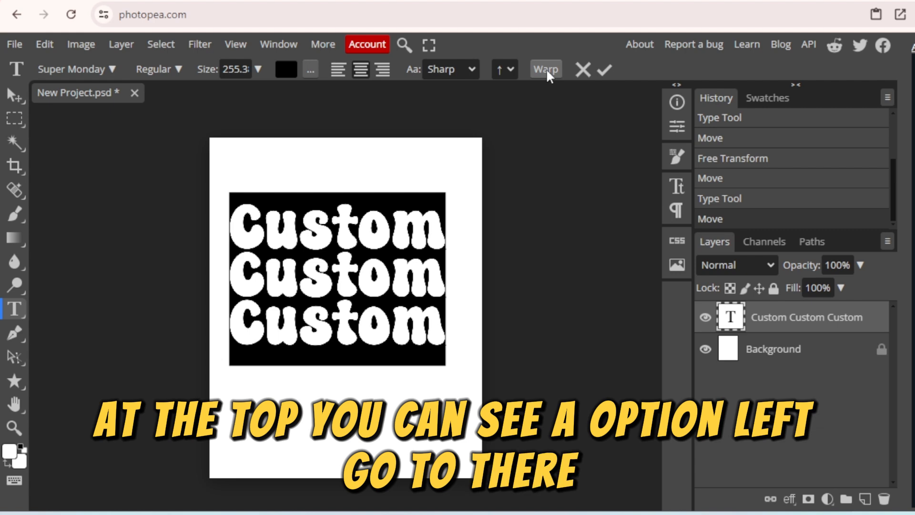
left_click(450, 286)
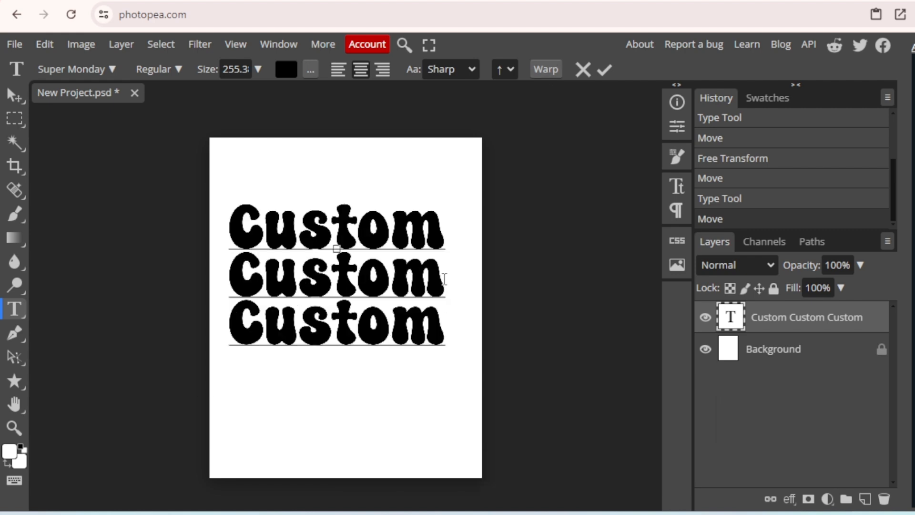
left_click_drag(445, 277, 228, 277)
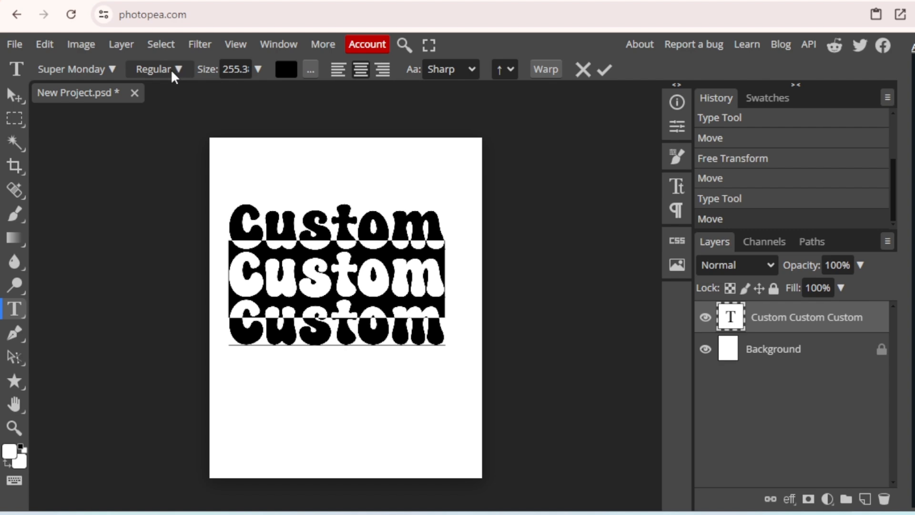
left_click(286, 69)
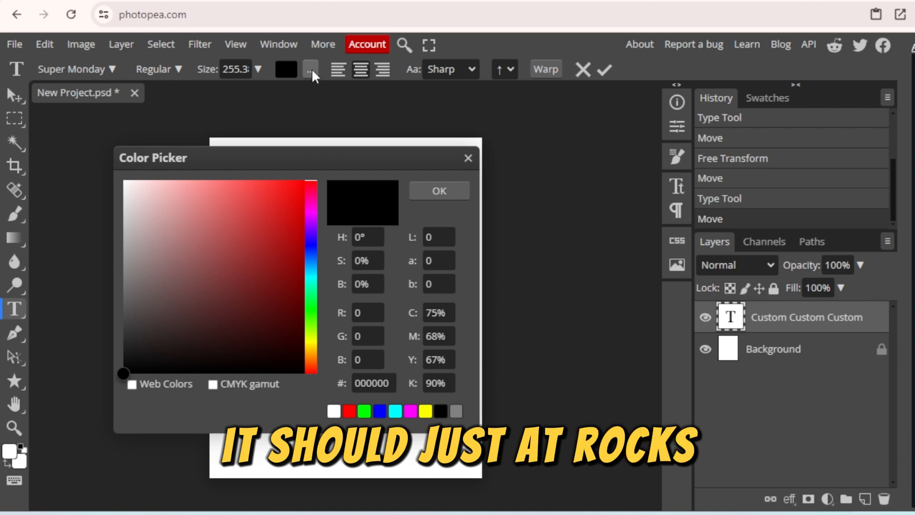
left_click(311, 71)
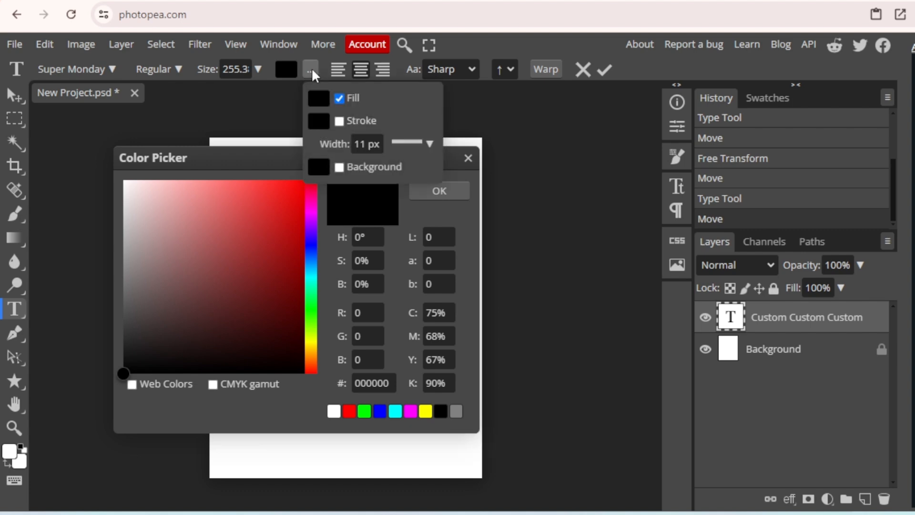
left_click(339, 98)
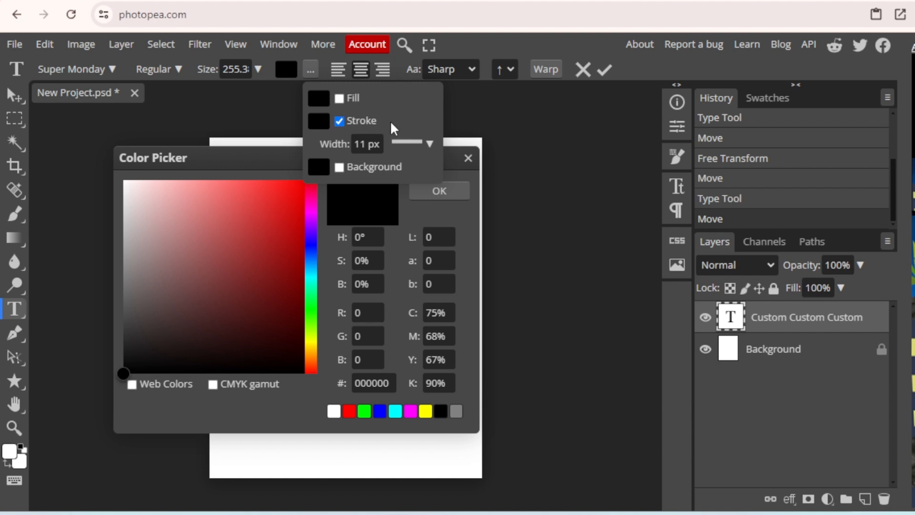
left_click(605, 70)
left_click(443, 192)
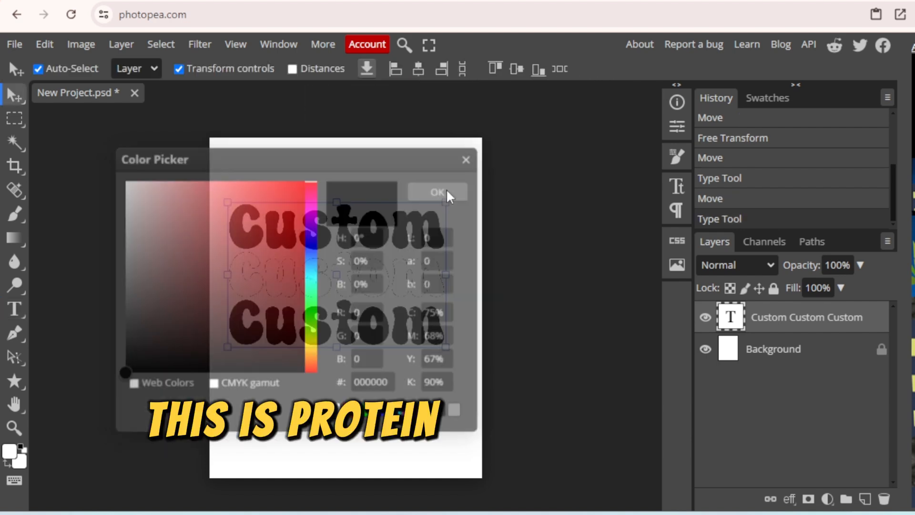
- Set the stroke width of the middle Custom line to 30 px and commit the text edit
key("ctrl+alt+t")
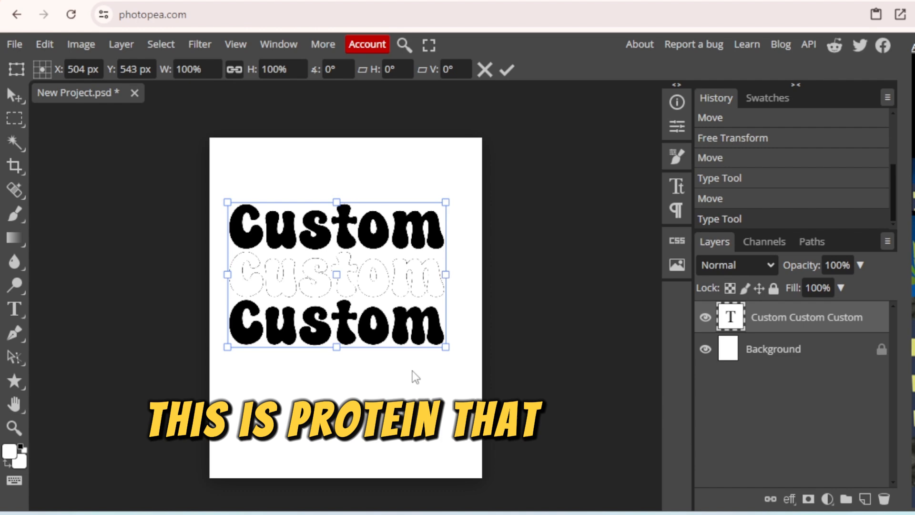
key("Return")
key("t")
left_click(391, 280)
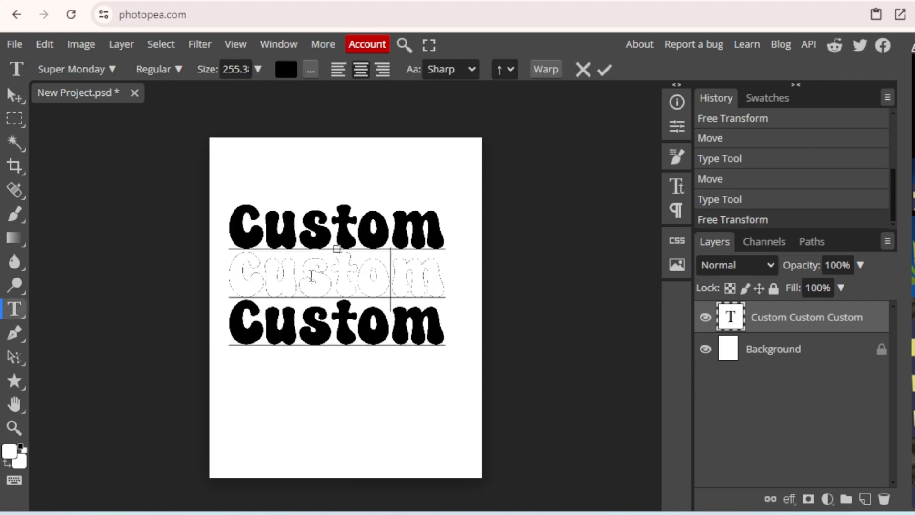
left_click_drag(231, 271, 437, 276)
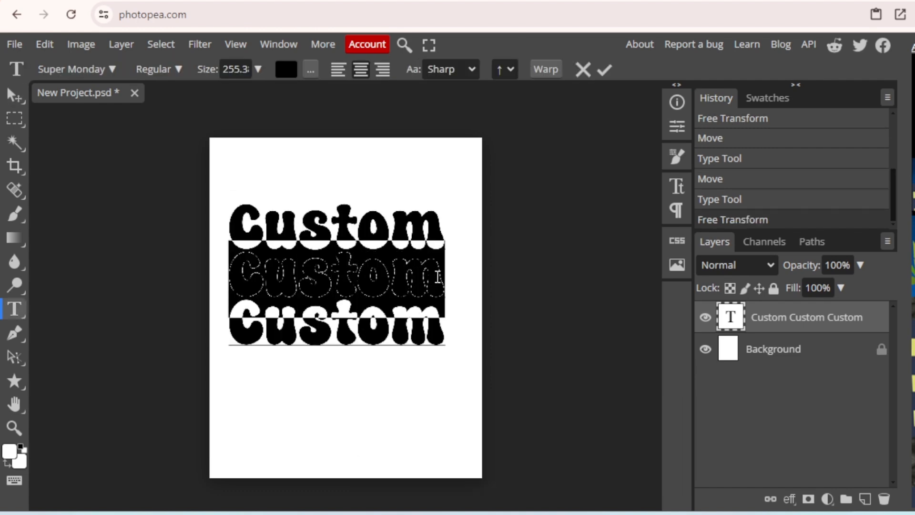
left_click(312, 70)
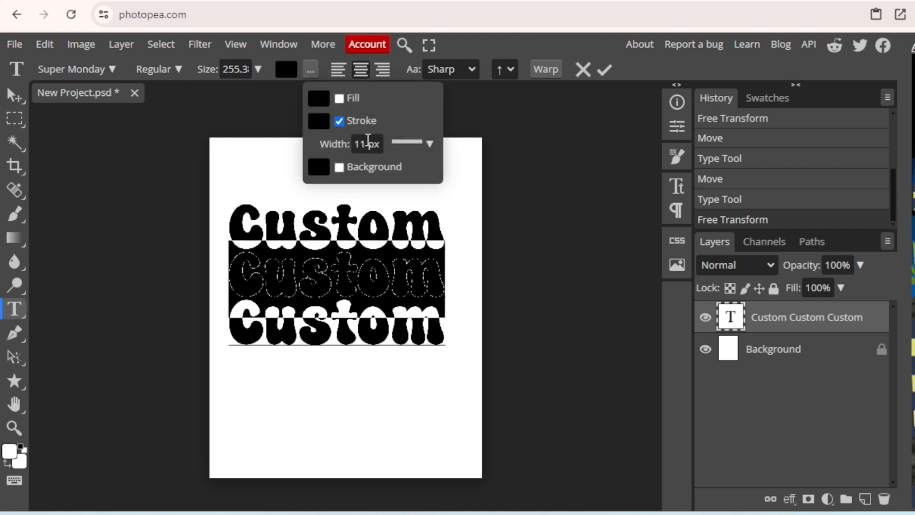
left_click(365, 143)
double_click(359, 143)
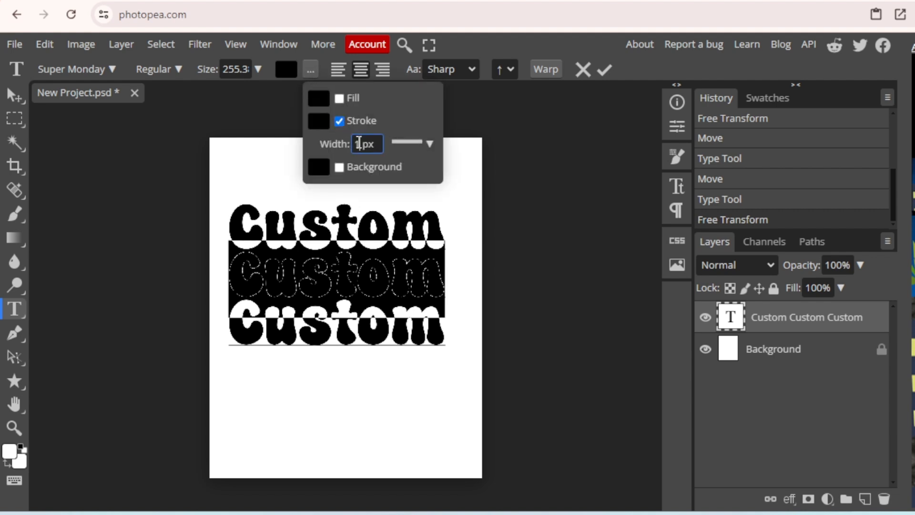
type("30")
key("Return")
left_click(604, 72)
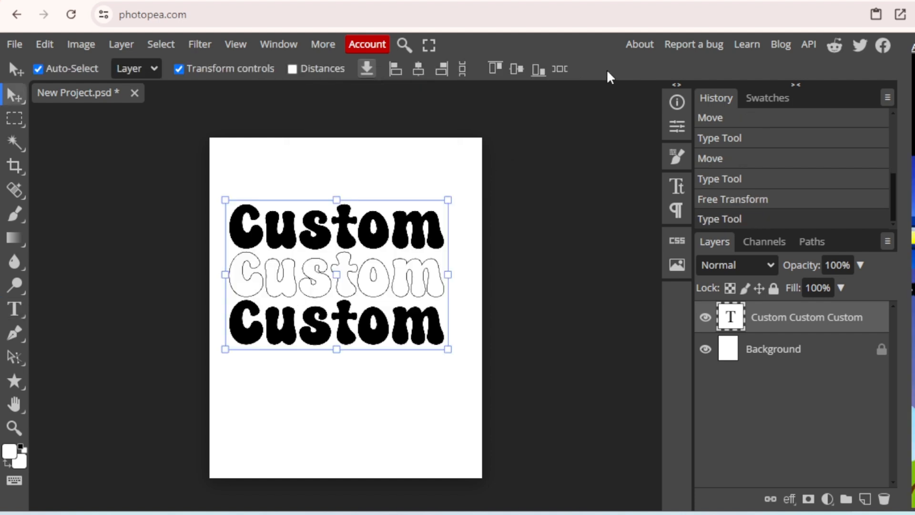
key("ctrl+t")
key("Return")
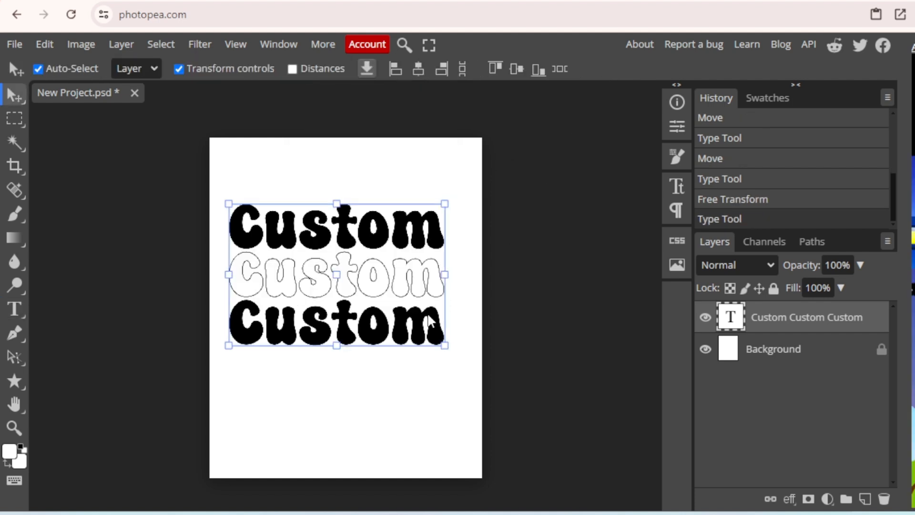
- Select all three Custom lines and apply a Wave warp to the text
double_click(431, 320)
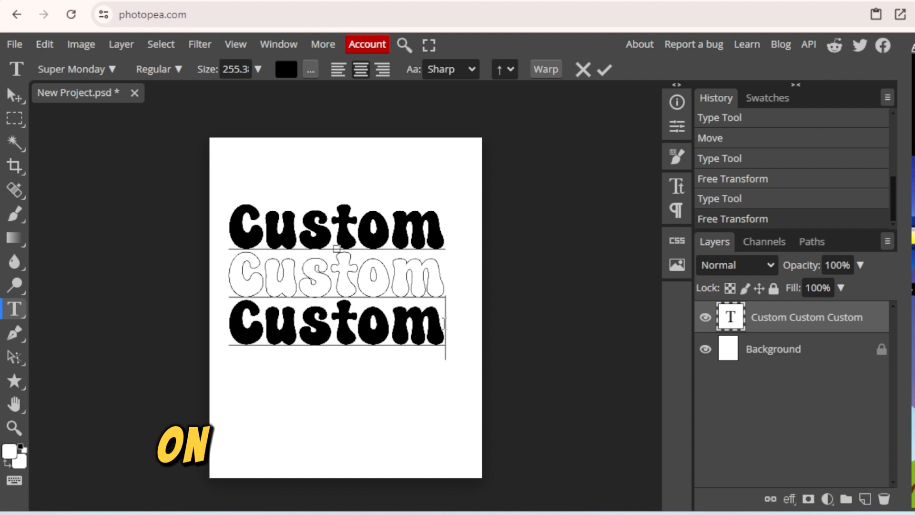
left_click_drag(438, 318, 238, 203)
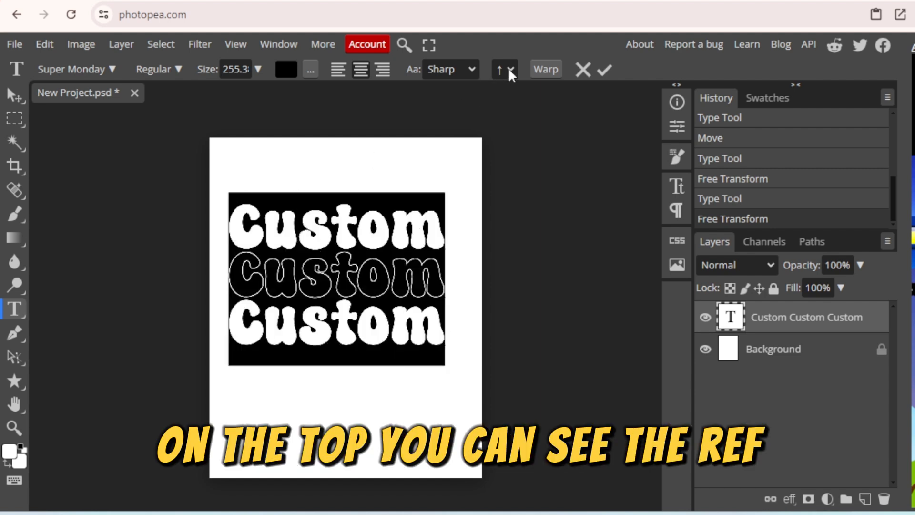
left_click(552, 68)
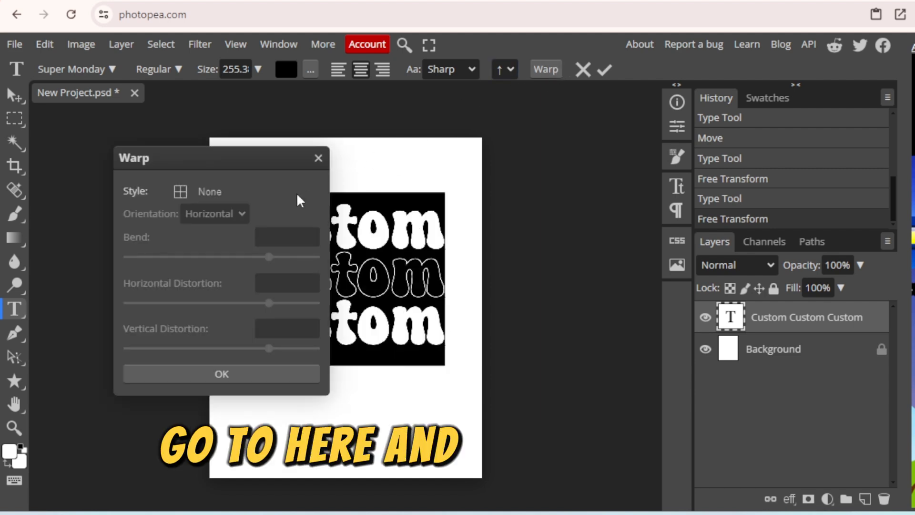
left_click_drag(255, 159, 603, 113)
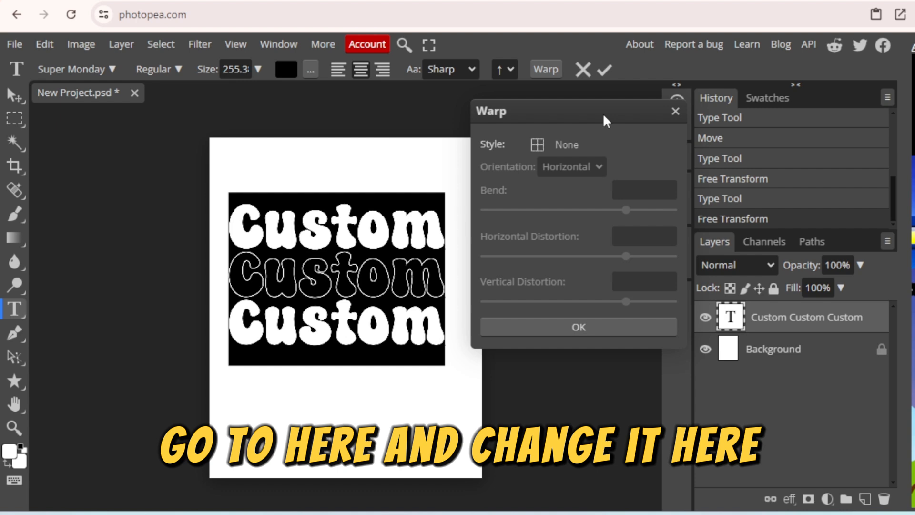
left_click(544, 147)
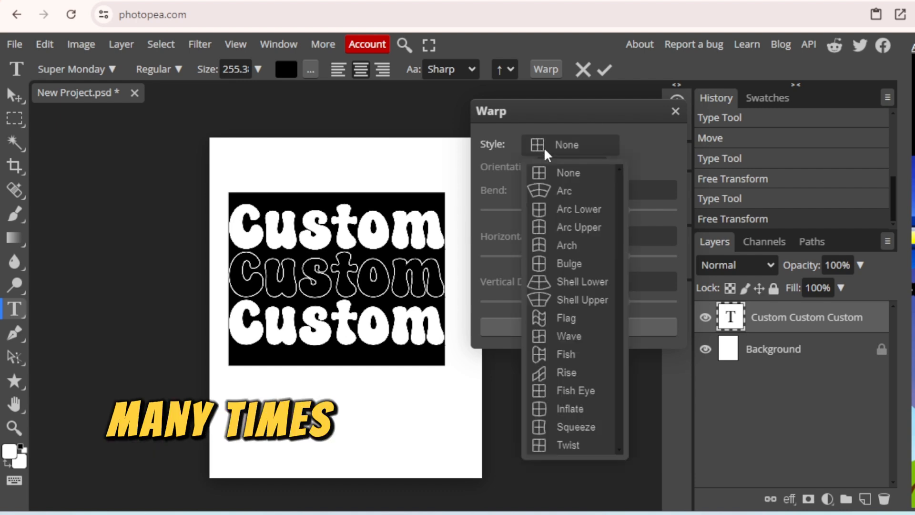
left_click(573, 337)
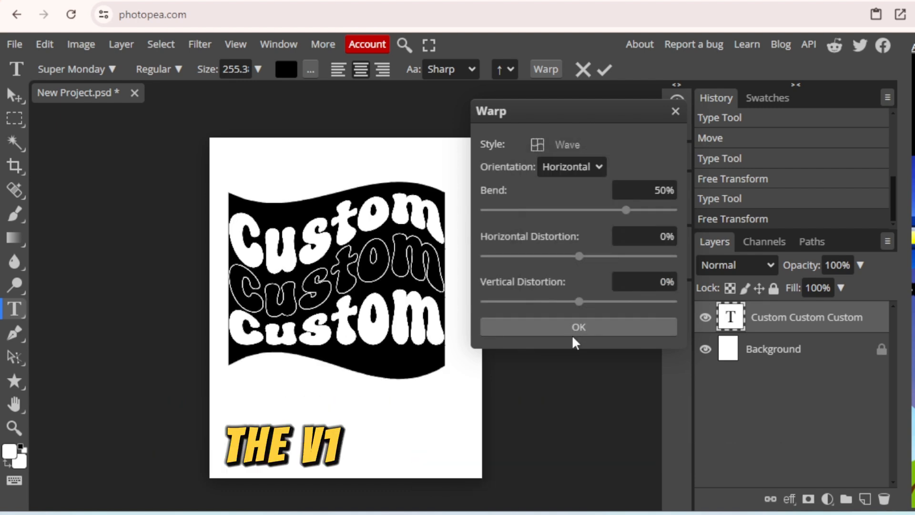
- Try the Arch warp style on the three lines and return to the Wave style
left_click(598, 166)
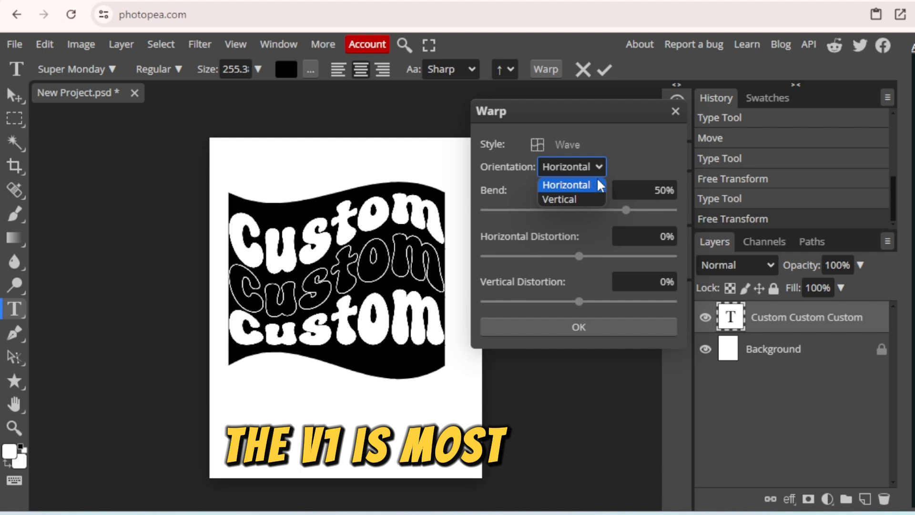
left_click(567, 146)
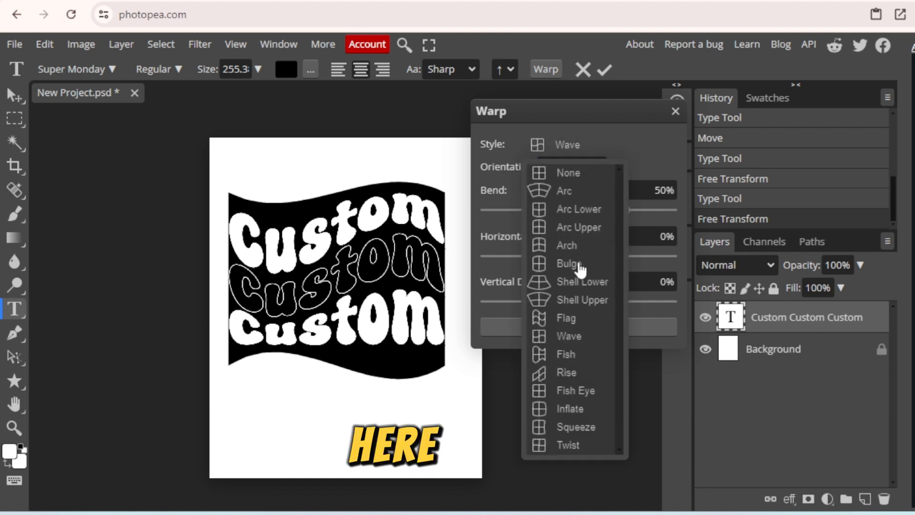
left_click(574, 245)
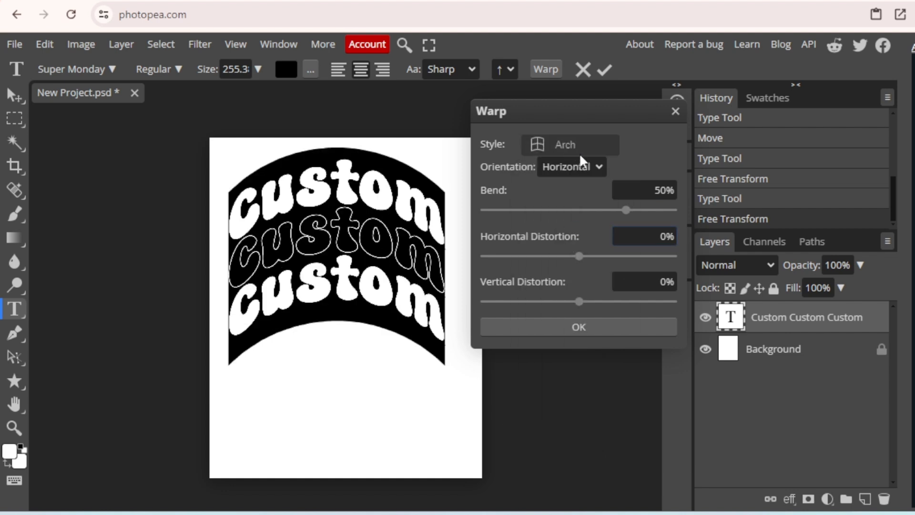
left_click(600, 166)
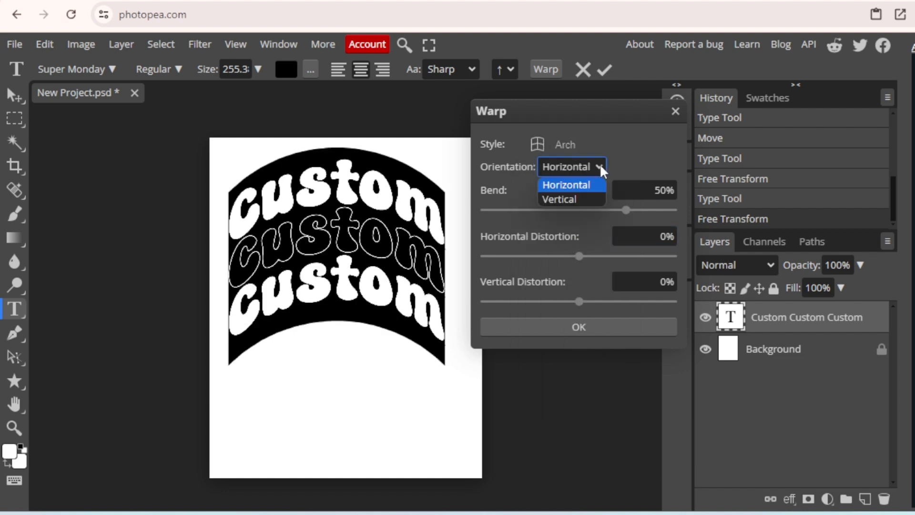
left_click(578, 146)
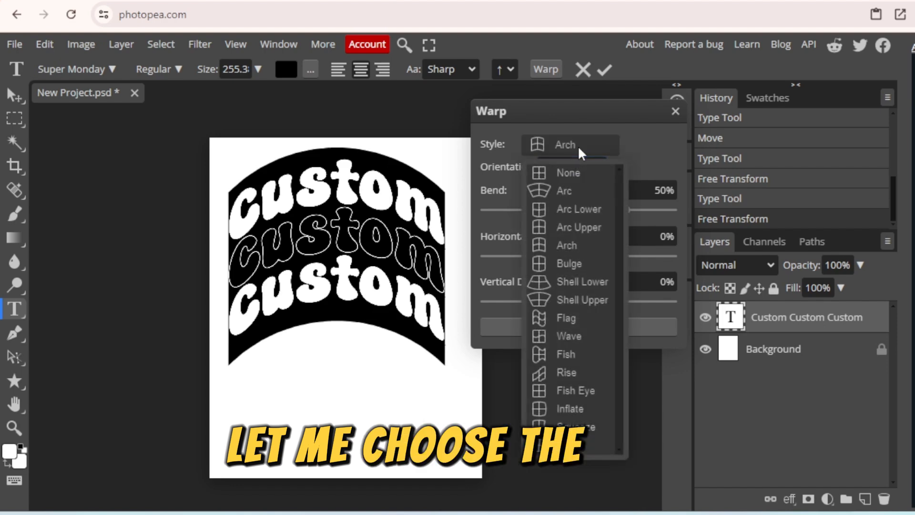
left_click(574, 337)
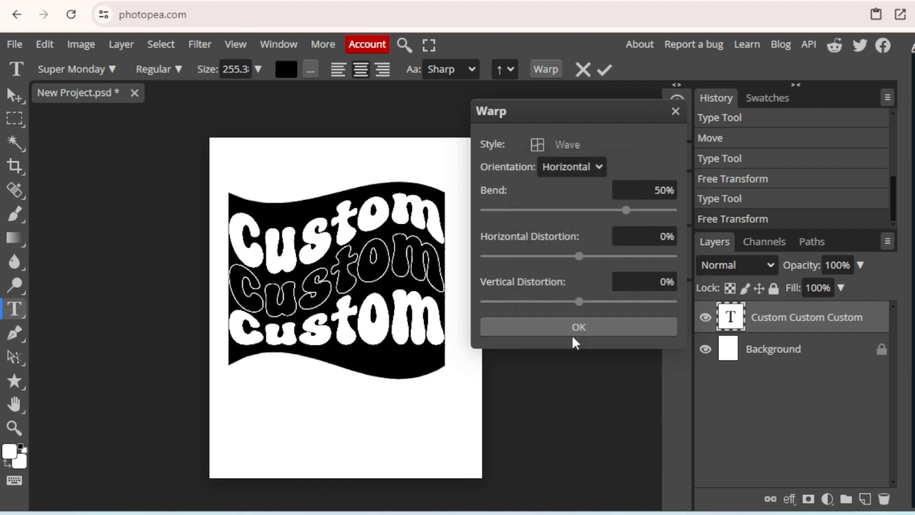
- Reduce the Wave warp's bend to 20% and commit the warped text
left_click_drag(627, 212, 598, 224)
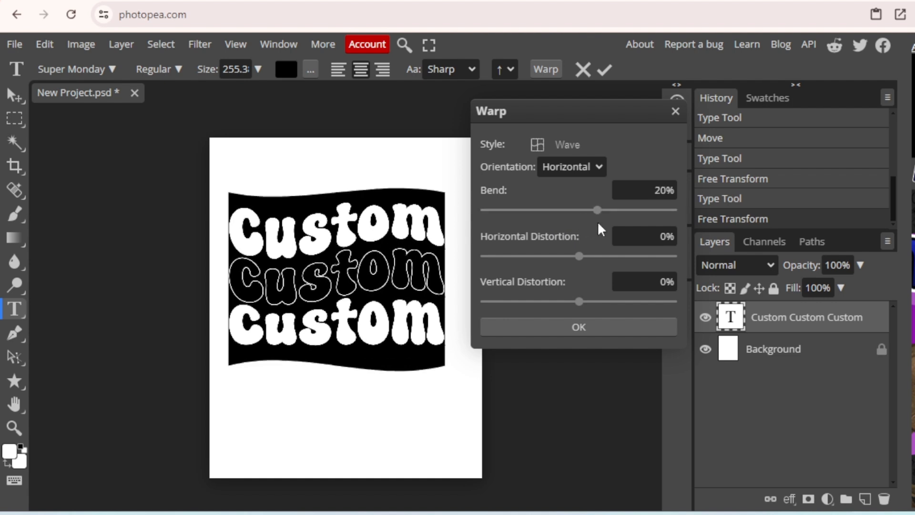
left_click(603, 70)
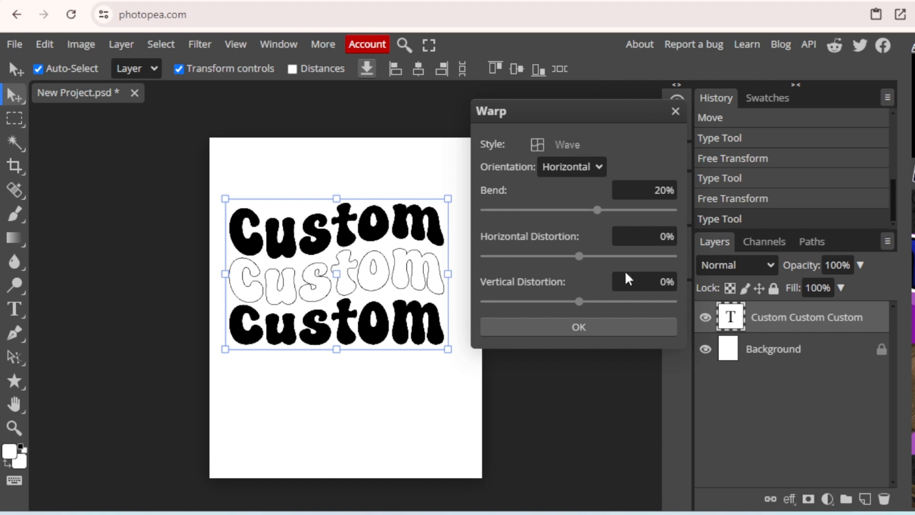
left_click(602, 324)
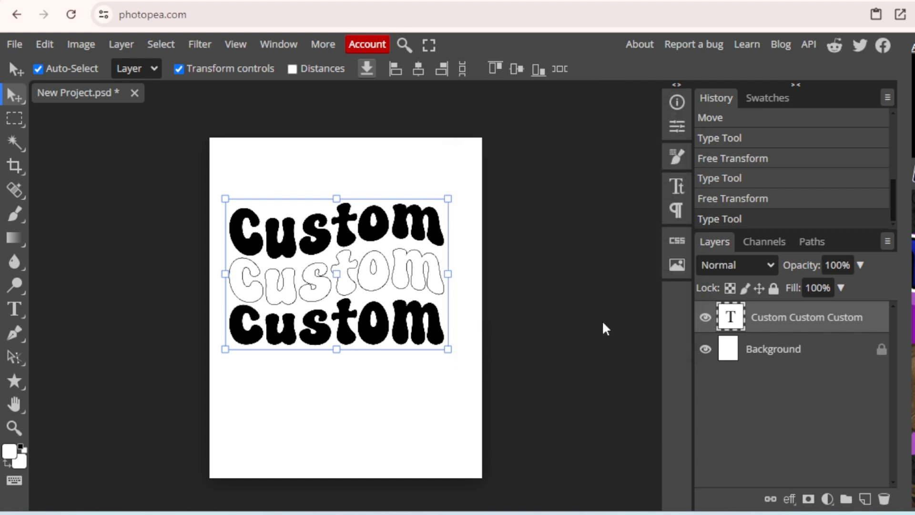
- Duplicate the warped text layer and place the two blocks one above the other on the canvas
left_click(459, 401)
left_click(396, 300)
key("ctrl+j")
left_click_drag(386, 294, 395, 243)
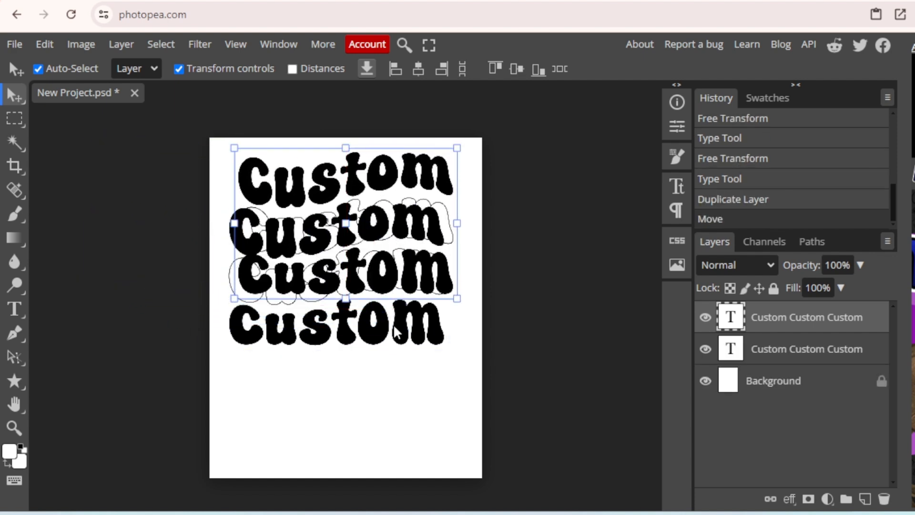
left_click_drag(398, 334, 402, 458)
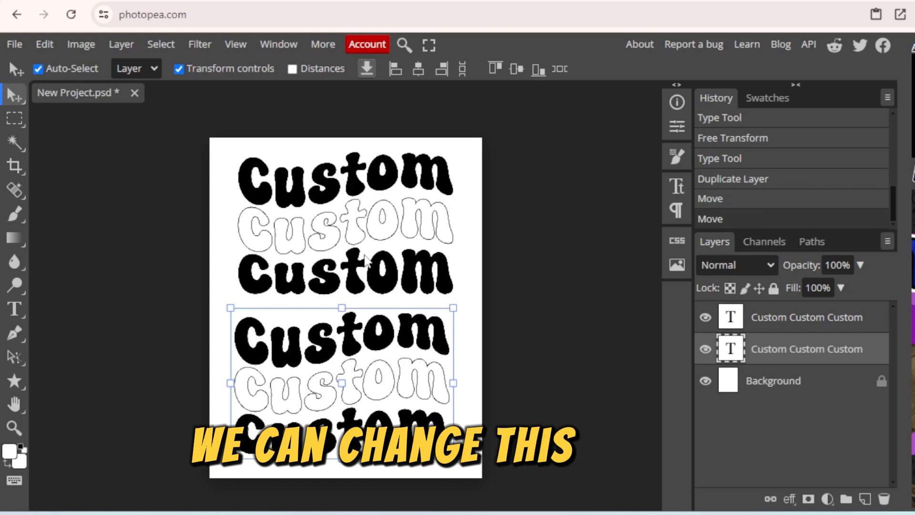
- Change the fill colour of the upper text block to yellow and commit the edit
left_click(366, 261)
double_click(366, 262)
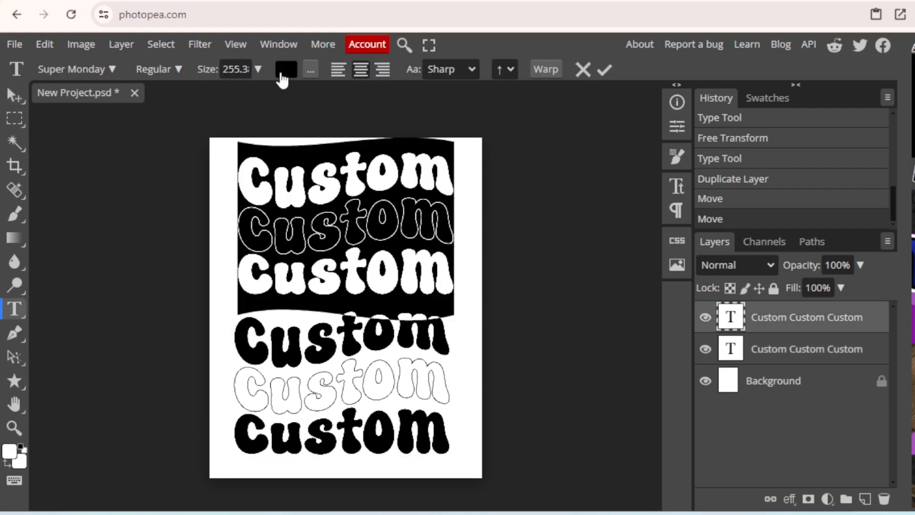
left_click(285, 70)
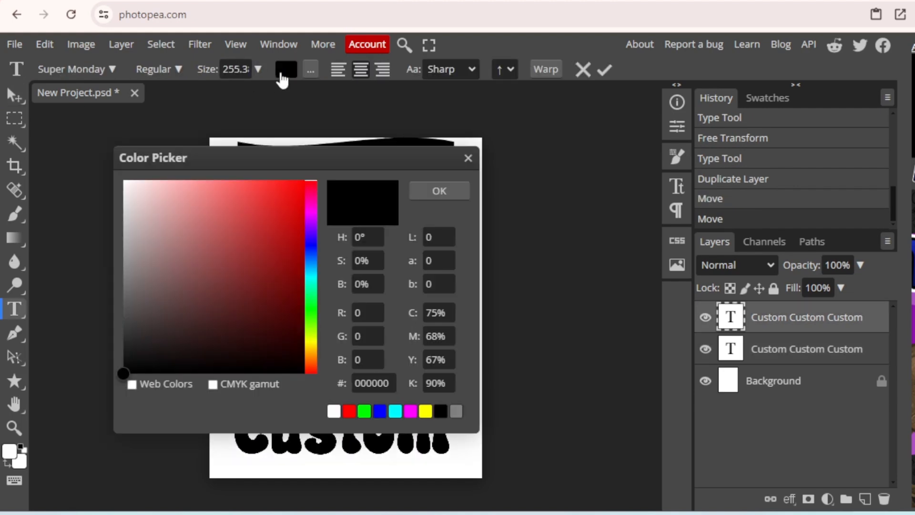
left_click(427, 413)
left_click(435, 190)
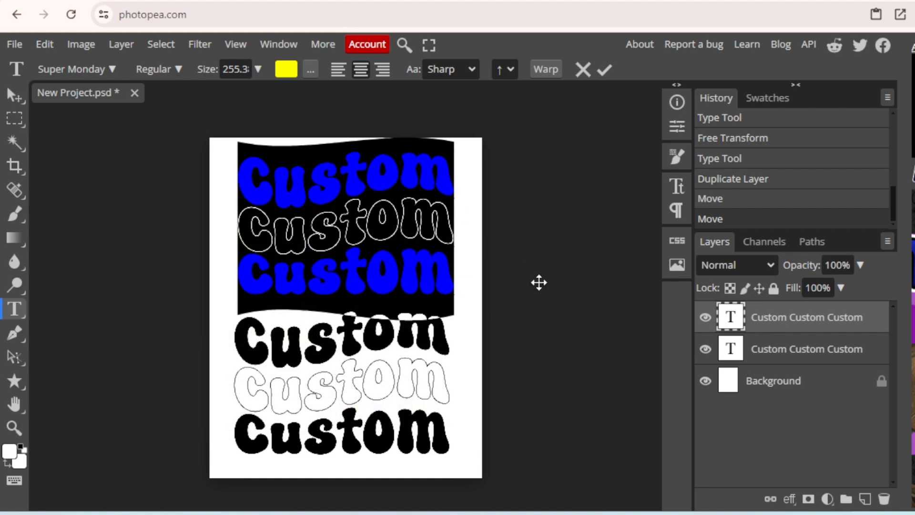
left_click(603, 70)
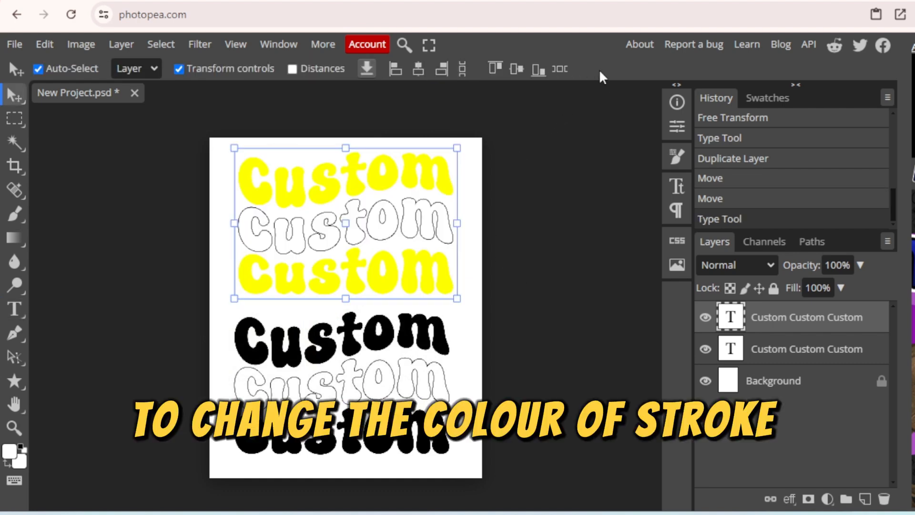
- Change the stroke of the upper block's middle Custom line to yellow (ffff00) and reposition the block above the black one
mouse_move(381, 248)
left_mouse_down()
mouse_move(220, 239)
mouse_move(412, 235)
mouse_move(370, 245)
left_mouse_up()
double_click(388, 226)
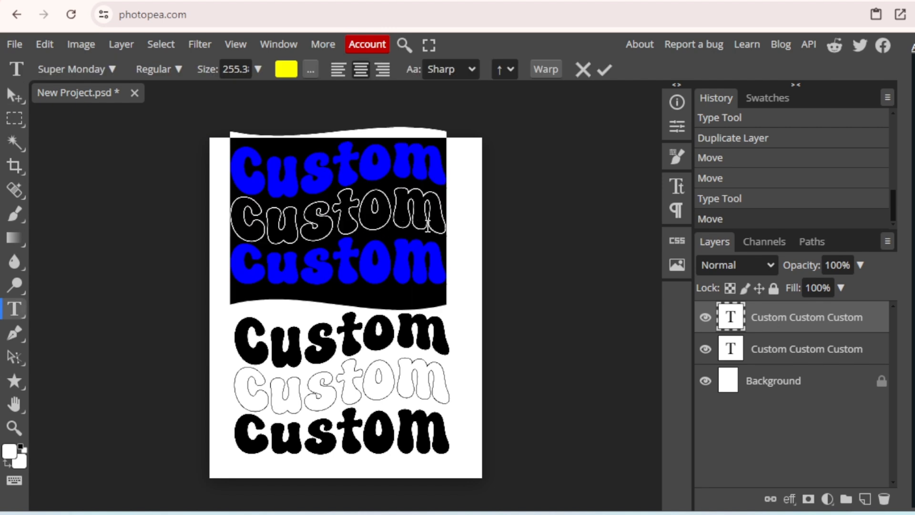
left_click(443, 228)
left_click_drag(443, 228, 235, 219)
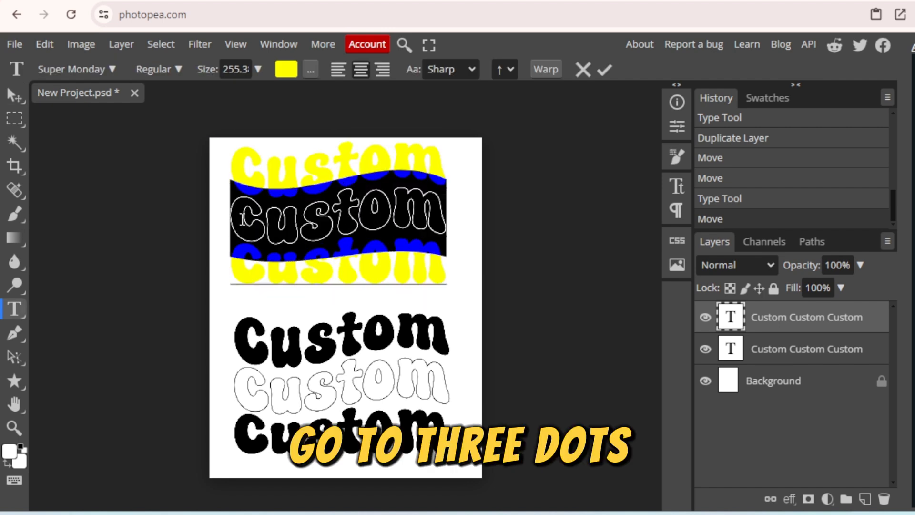
left_click(311, 70)
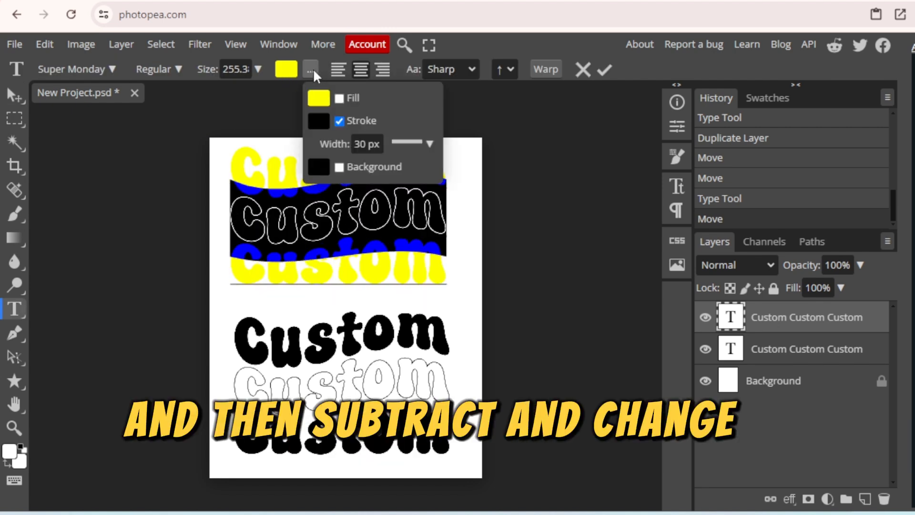
left_click(318, 122)
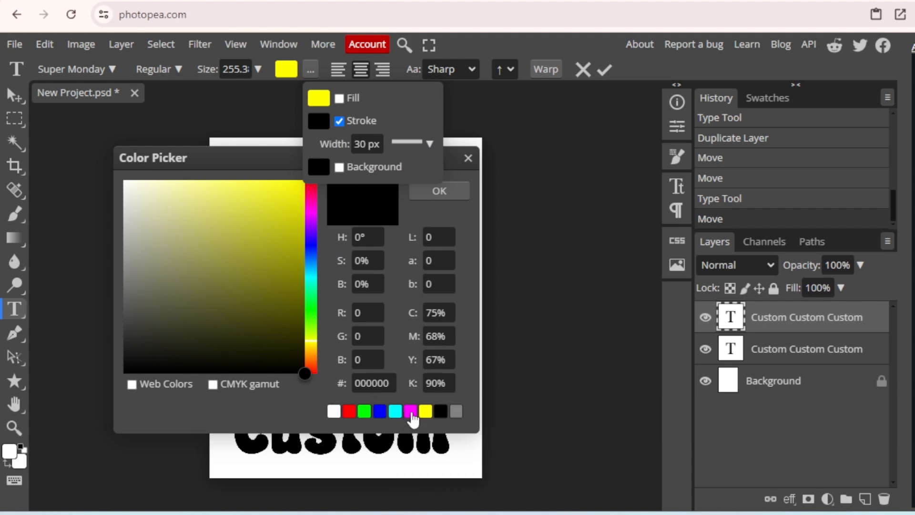
left_click(427, 413)
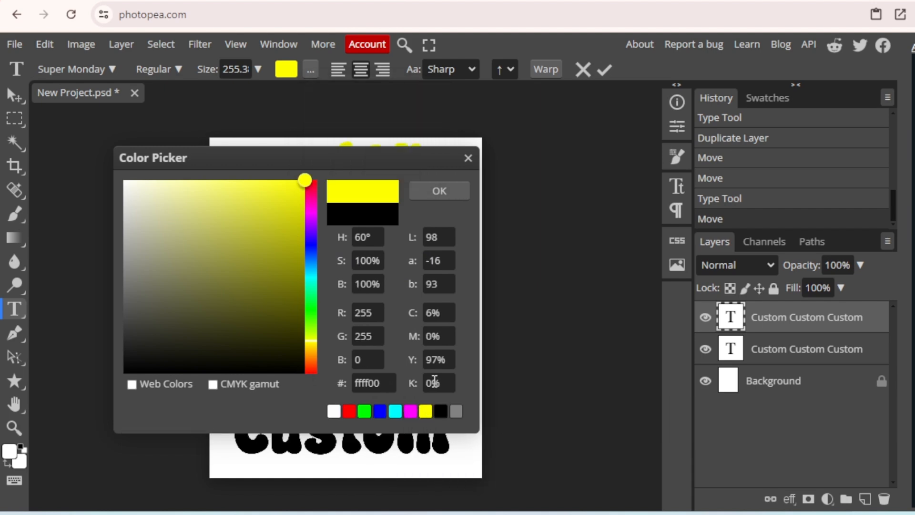
left_click(441, 189)
left_click(604, 71)
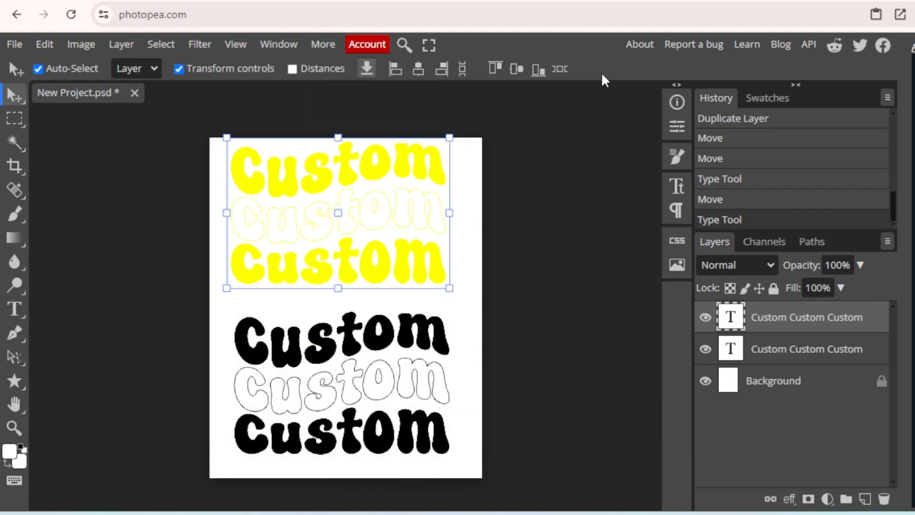
left_click_drag(261, 244, 266, 255)
- Open the lower black text block's warp settings and set the Wave bend to 33%
left_click(384, 407)
double_click(384, 409)
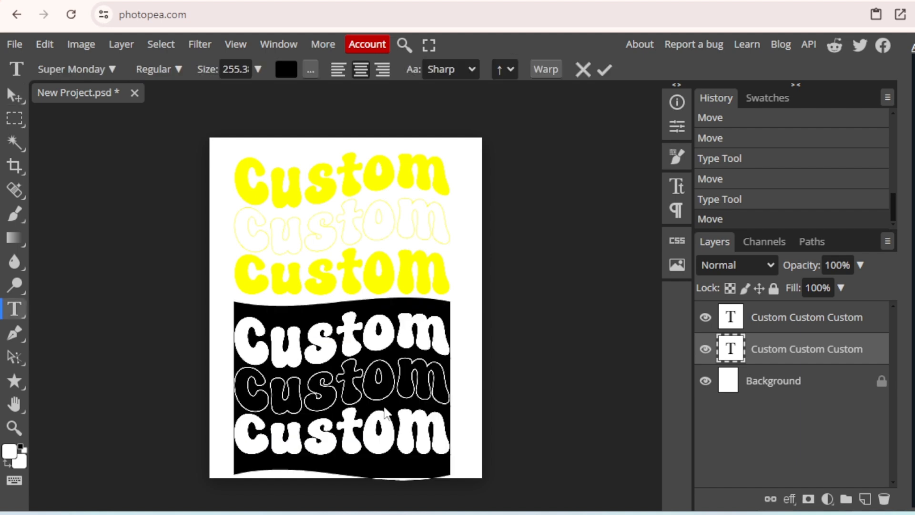
left_click(546, 70)
left_click(568, 143)
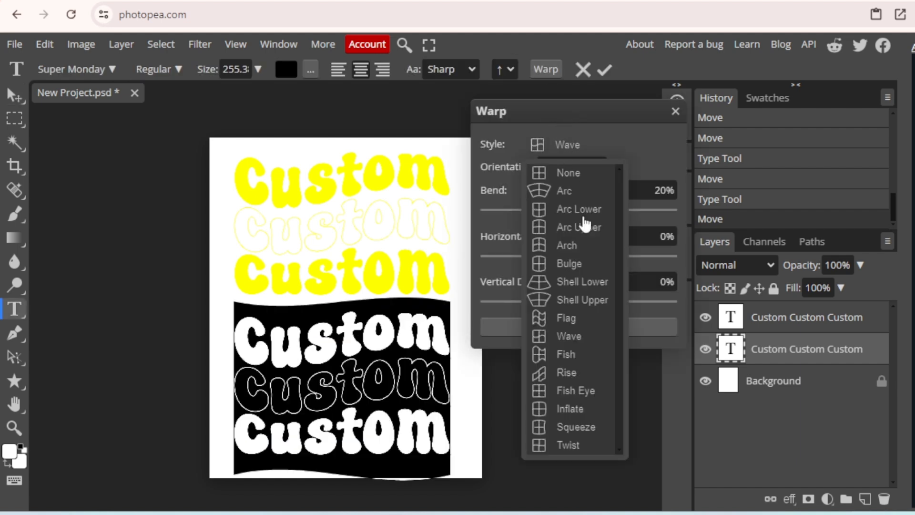
left_click(578, 338)
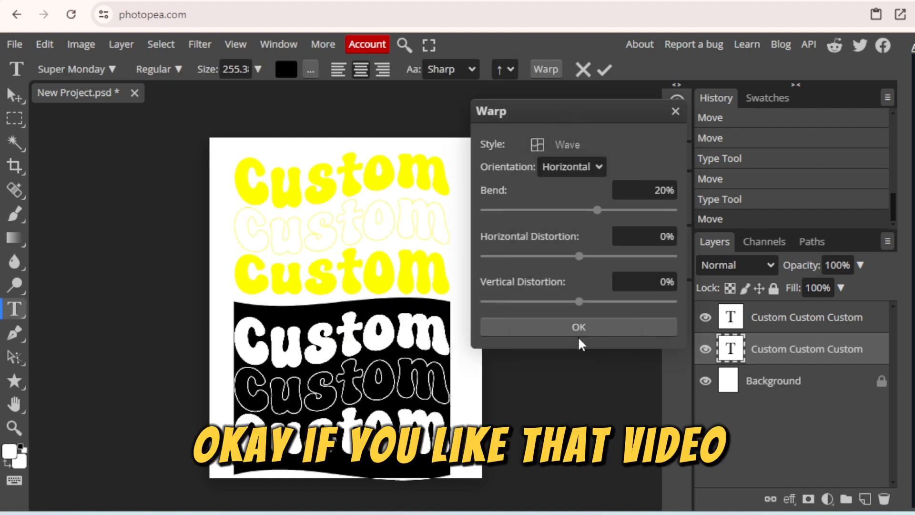
left_click_drag(598, 210, 615, 261)
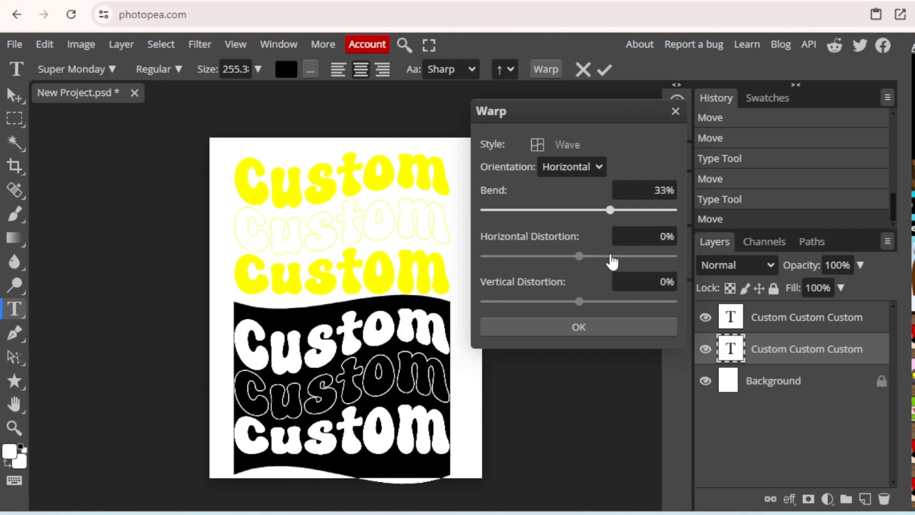
- Switch the black block's warp style to Flag with a 32% bend and 2% horizontal distortion, and commit the text
left_click(568, 145)
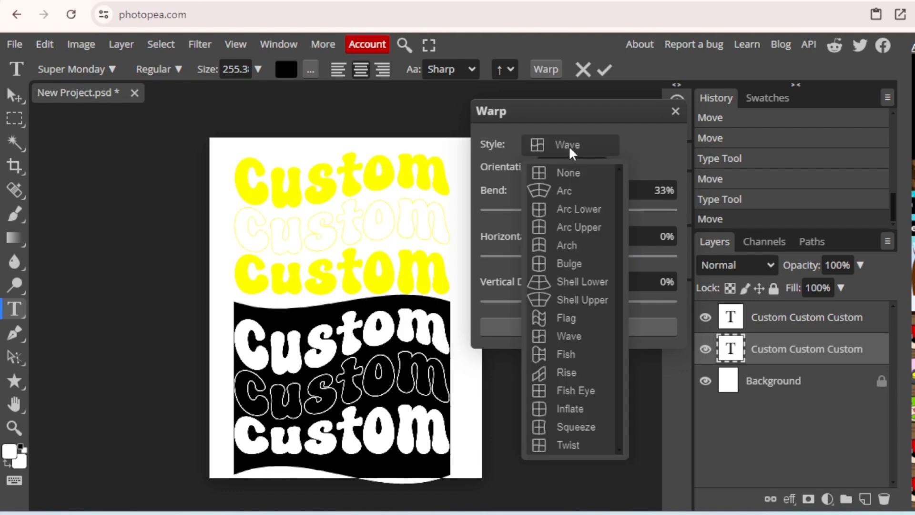
left_click(574, 322)
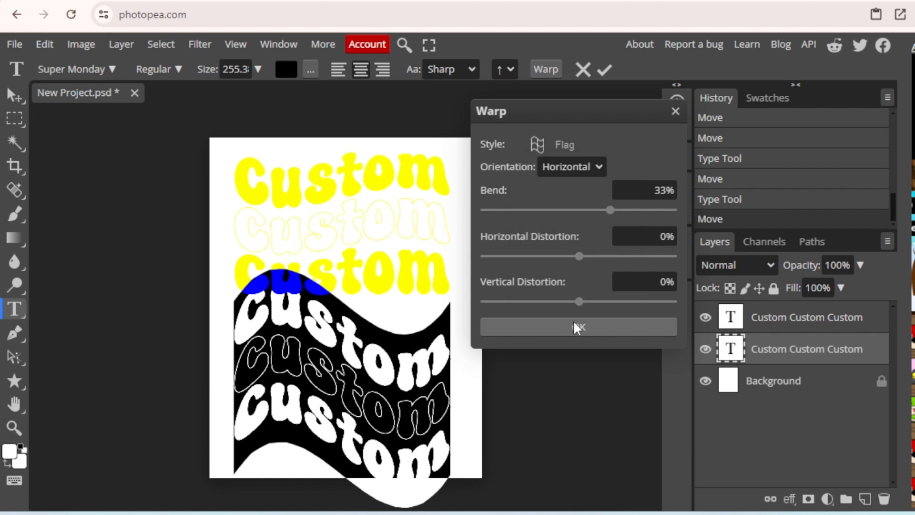
left_click_drag(611, 213, 601, 230)
left_click_drag(583, 260, 582, 260)
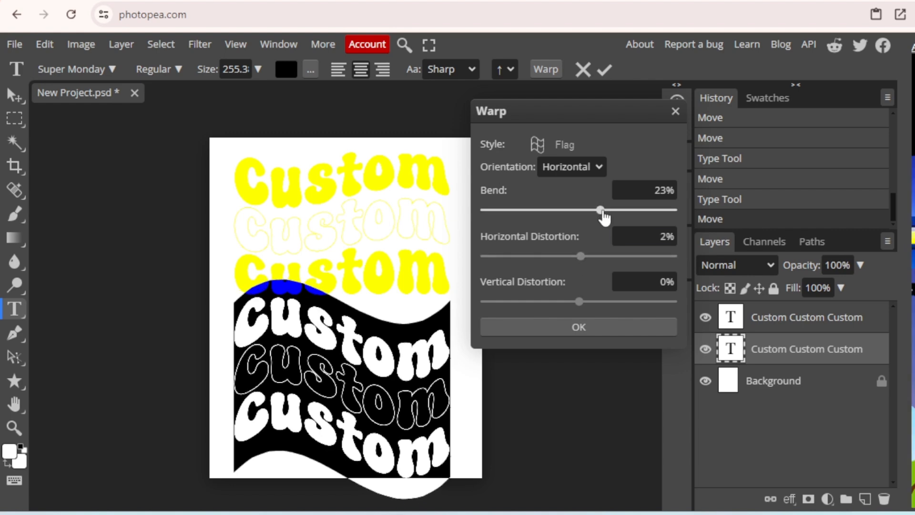
left_click_drag(602, 210, 609, 210)
left_click(604, 69)
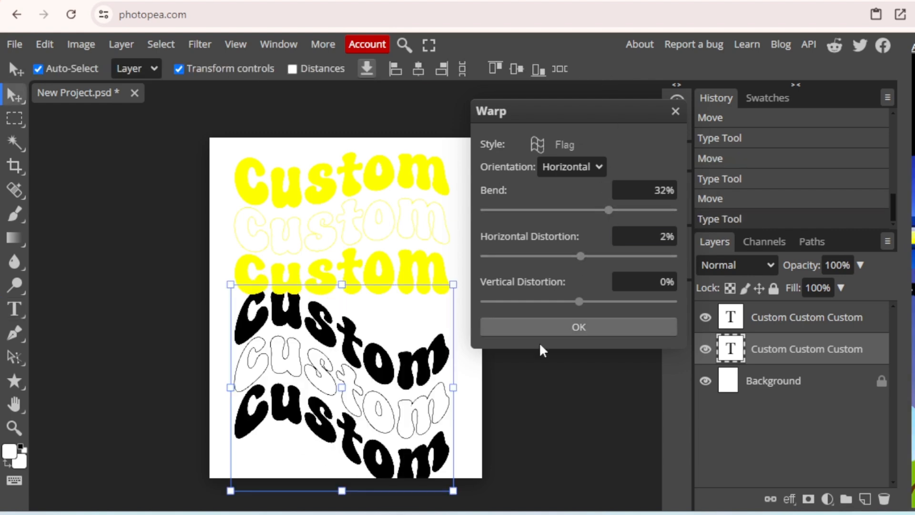
left_click(578, 327)
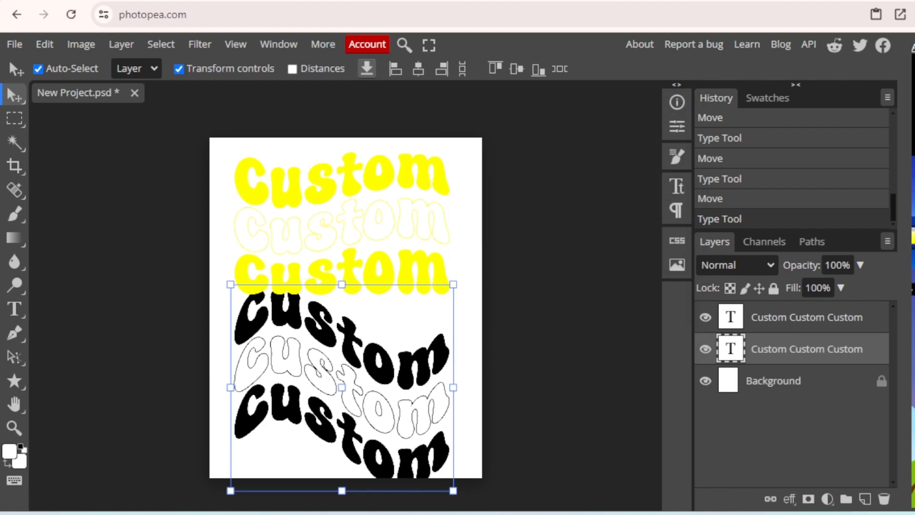
- Scale down the flag-warped black block and fit it inside the canvas below the yellow block
left_click_drag(450, 491, 411, 450)
left_click_drag(358, 405, 391, 417)
key("Return")
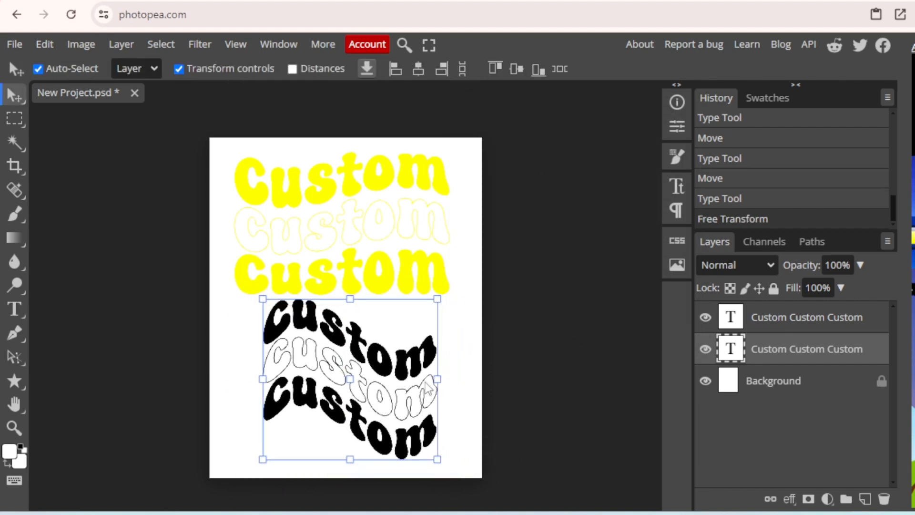
mouse_move(442, 379)
left_mouse_down()
mouse_move(522, 380)
mouse_move(435, 379)
left_mouse_up()
key("Return")
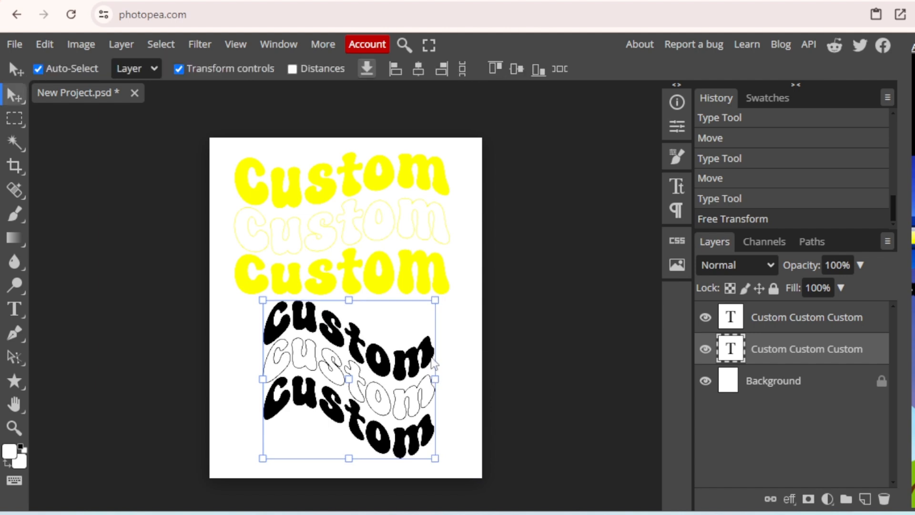
- Add the word TEXT after Custom on the first line of the black block
double_click(428, 341)
left_click(435, 351)
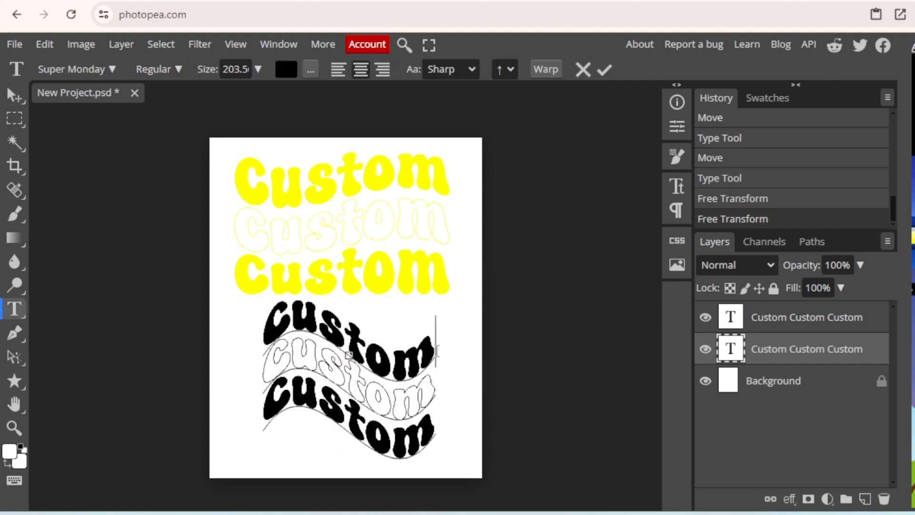
type("TEXT")
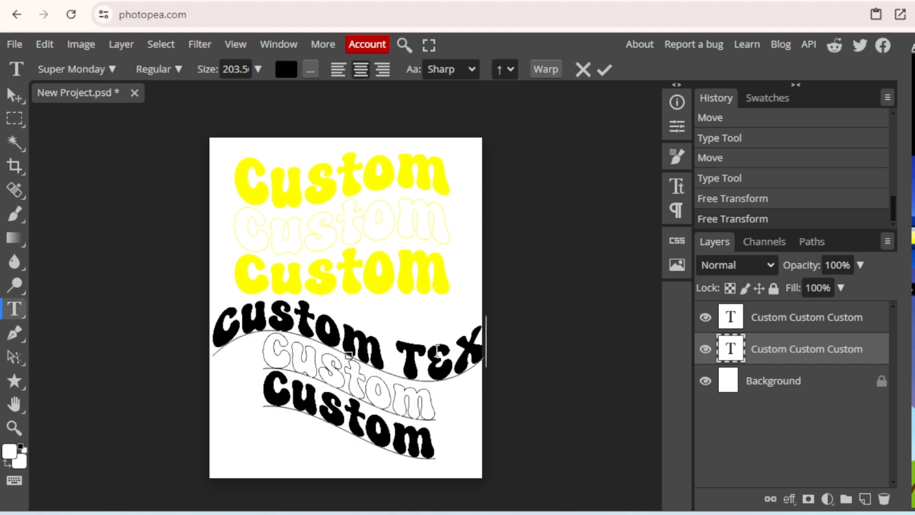
- Add the word Text after Custom on the black block's middle and last lines, and commit the edit
left_click(438, 392)
type("te")
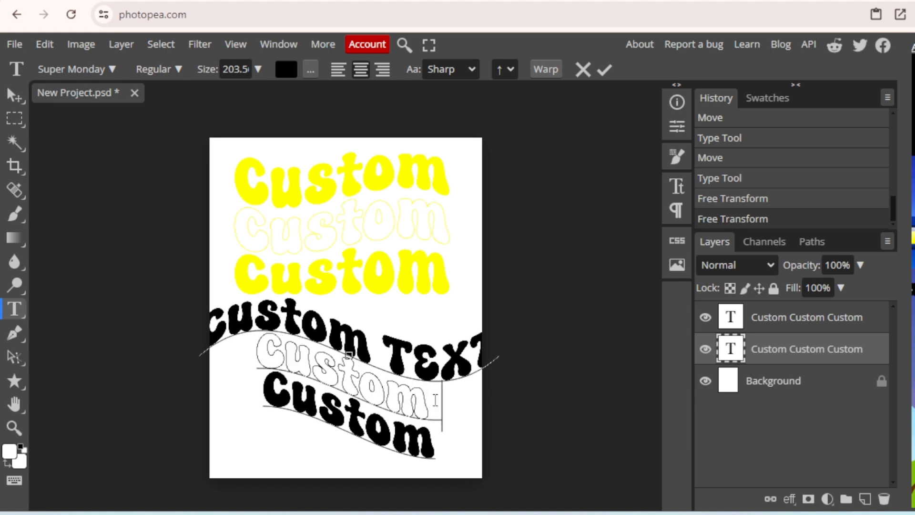
type("xt")
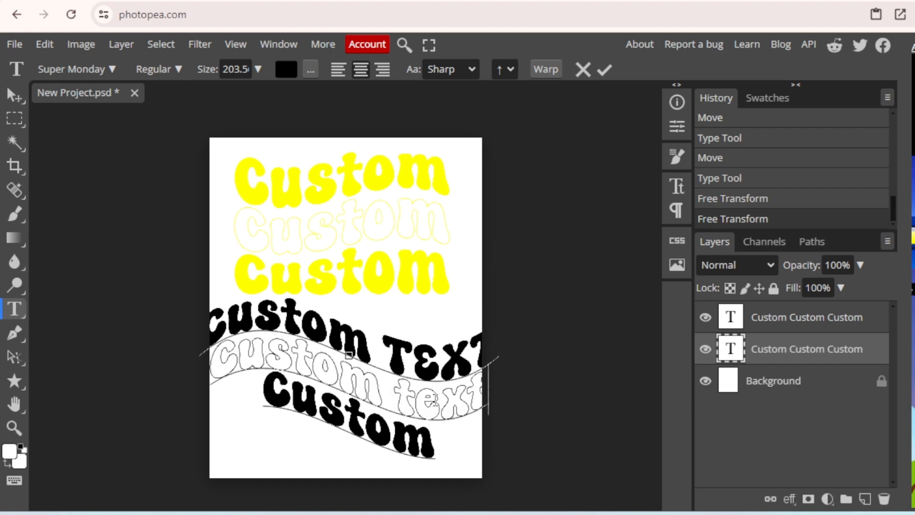
left_click(415, 404)
key("BackSpace")
type("T")
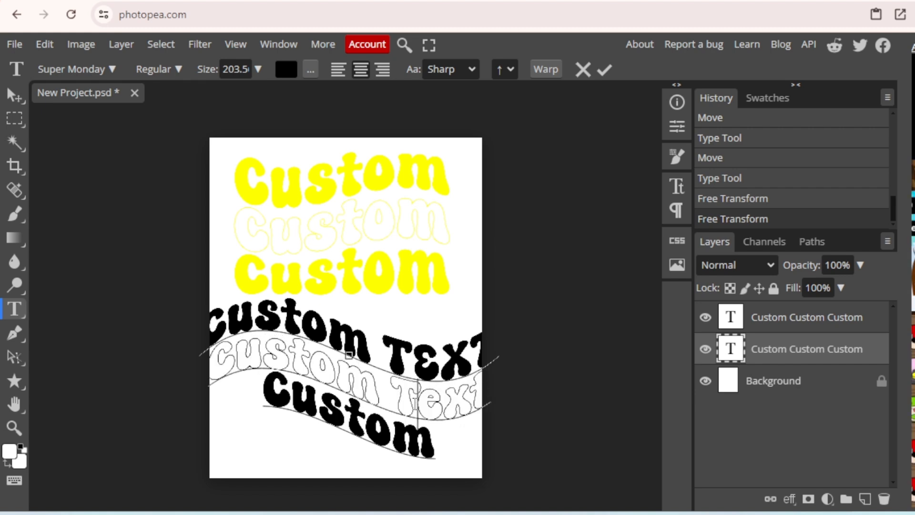
left_click(437, 449)
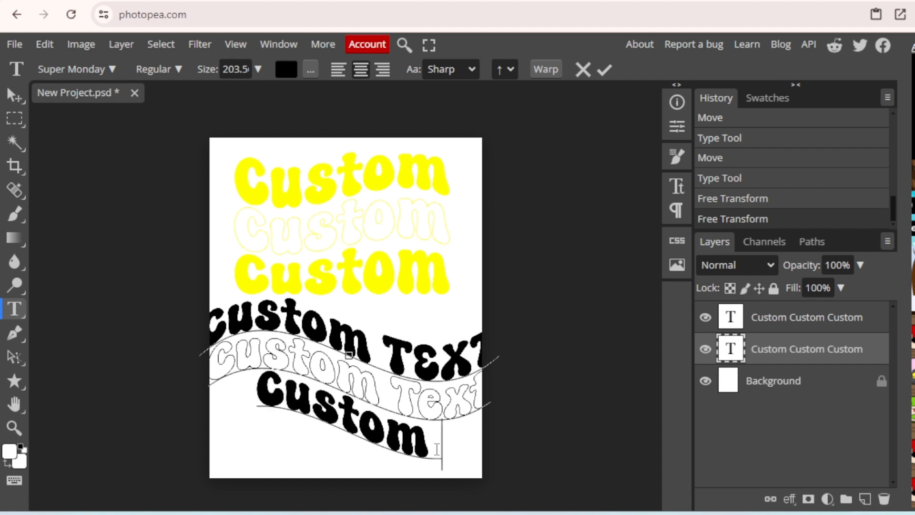
type("Text")
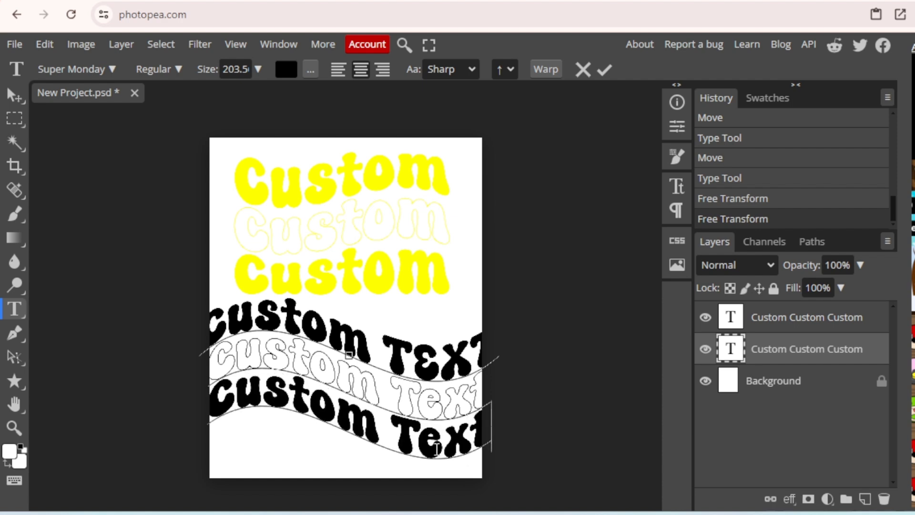
left_click(605, 70)
- Scale the black text block to 78.52% and center it horizontally on the canvas below the yellow block
left_click_drag(504, 461, 438, 425)
left_click_drag(385, 391, 417, 411)
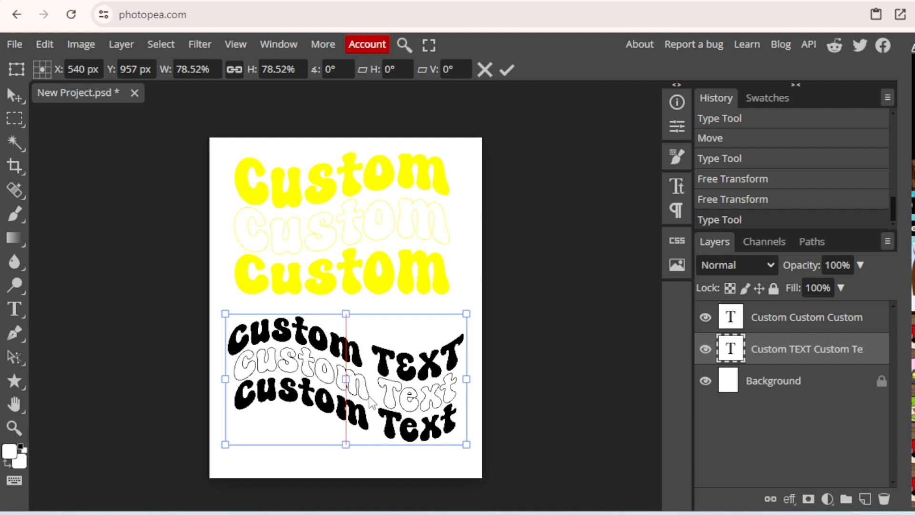
key("Return")
- Try to extend the black block by pasting copies of its lines beneath the last one, and undo the additions
left_click(460, 422)
double_click(457, 422)
key("ctrl+c")
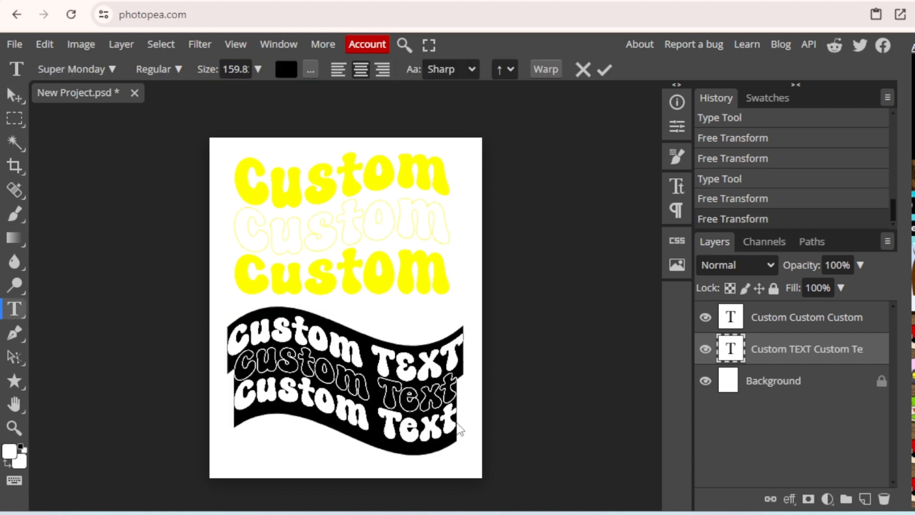
left_click(457, 422)
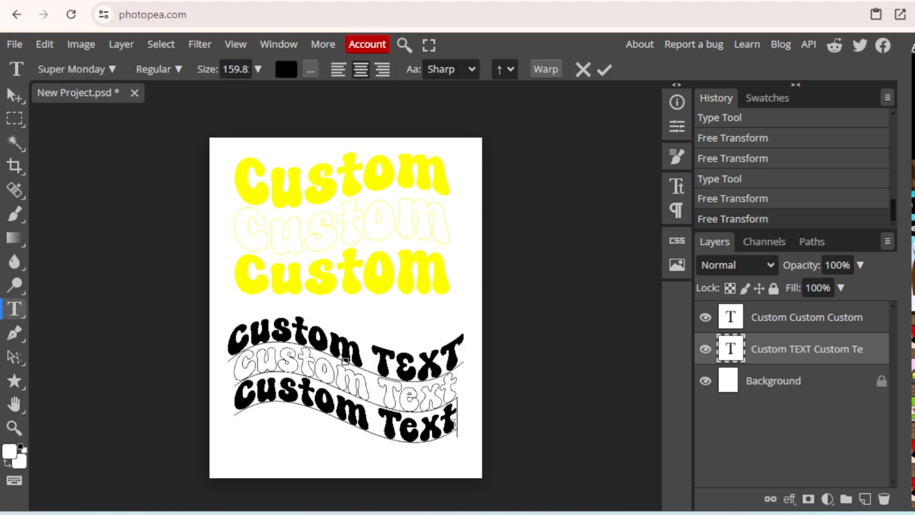
key("Return")
key("ctrl+v")
left_click_drag(405, 441, 466, 379)
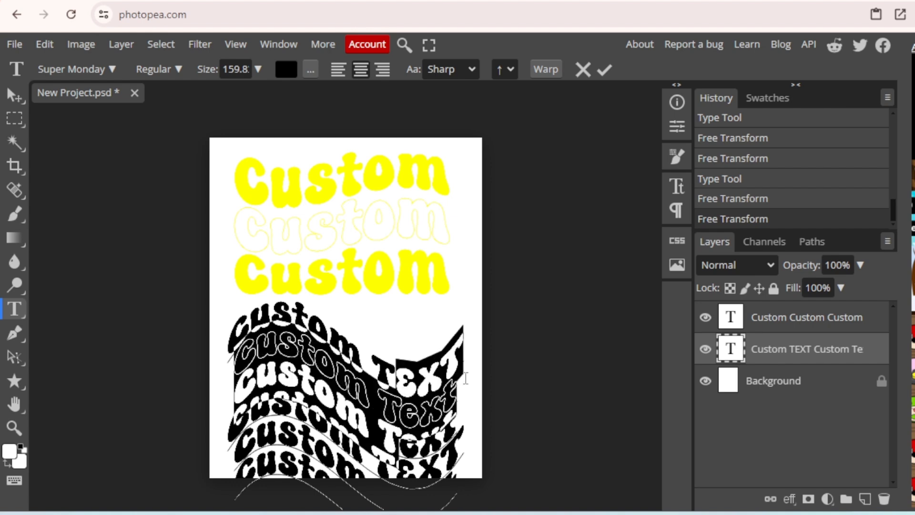
left_click(608, 69)
mouse_move(423, 421)
left_mouse_down()
mouse_move(423, 348)
mouse_move(434, 375)
mouse_move(432, 420)
left_mouse_up()
key("ctrl+z")
key("ctrl+z")
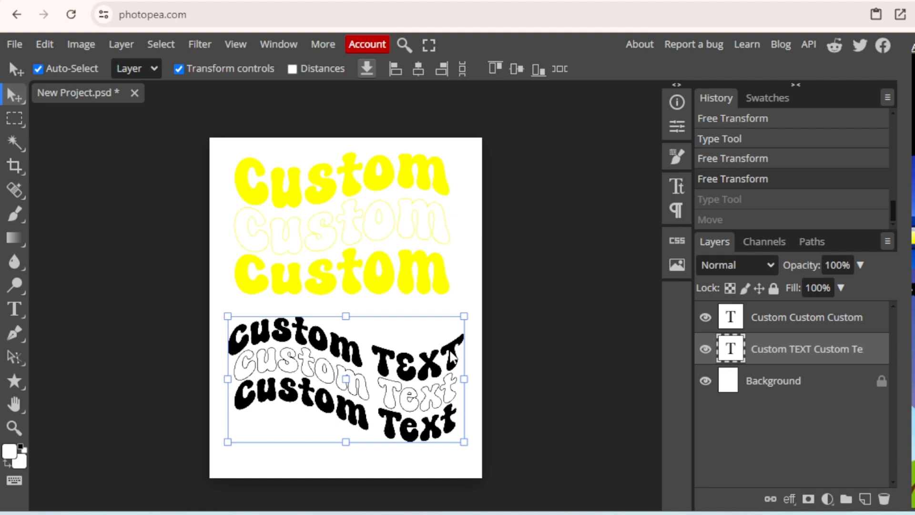
- Change the black block's warp style to Wave and set the bend to 43%
double_click(452, 356)
left_click(541, 70)
left_click(564, 143)
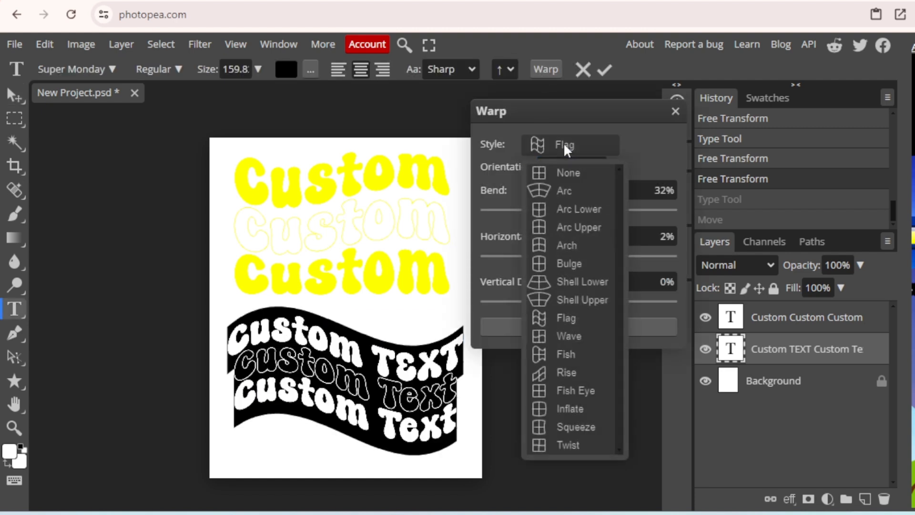
left_click(574, 339)
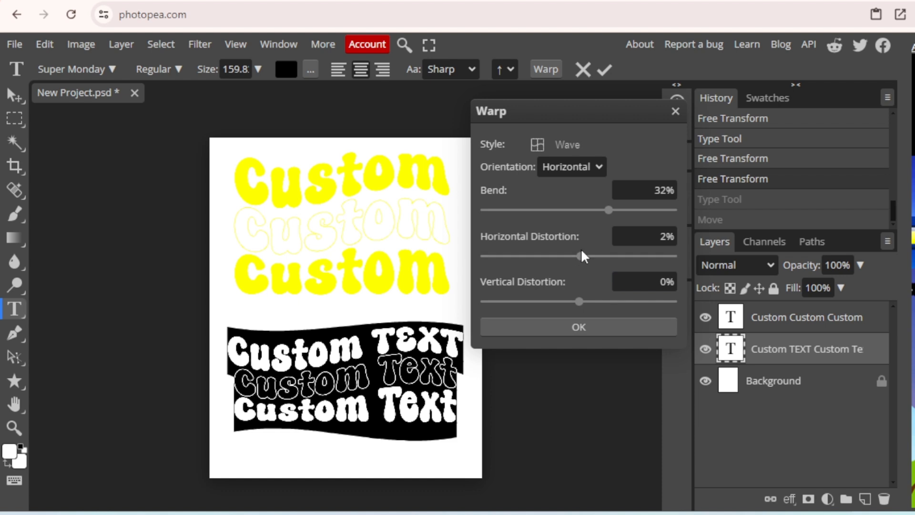
left_click_drag(608, 210, 622, 216)
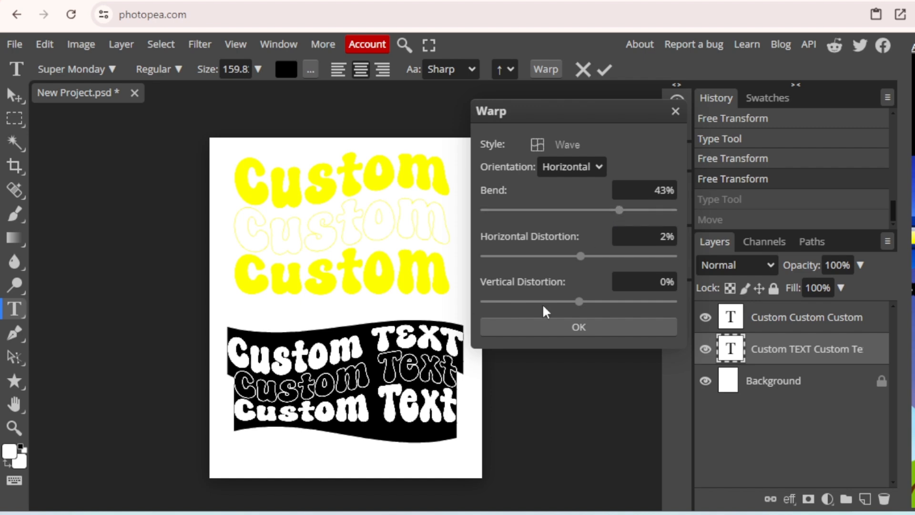
left_click(588, 327)
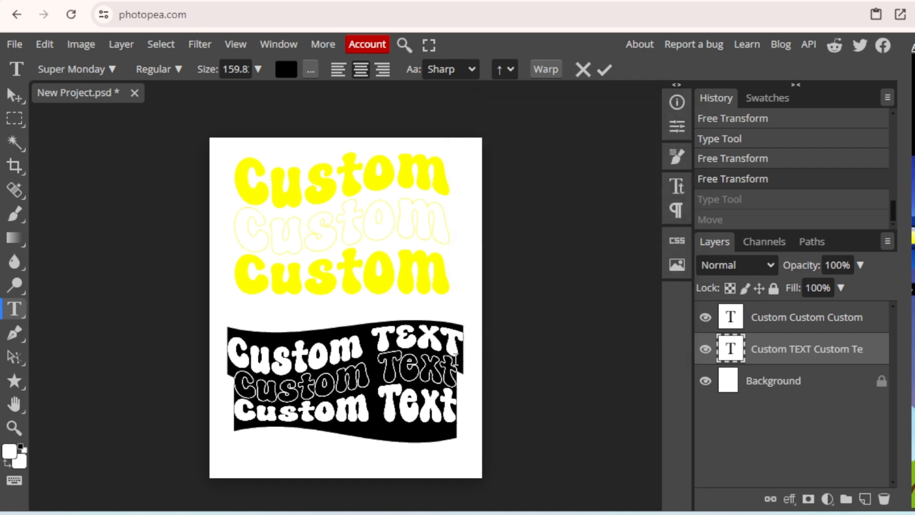
- Replace the word TEXT with Text on the first line of the black block
type("ext")
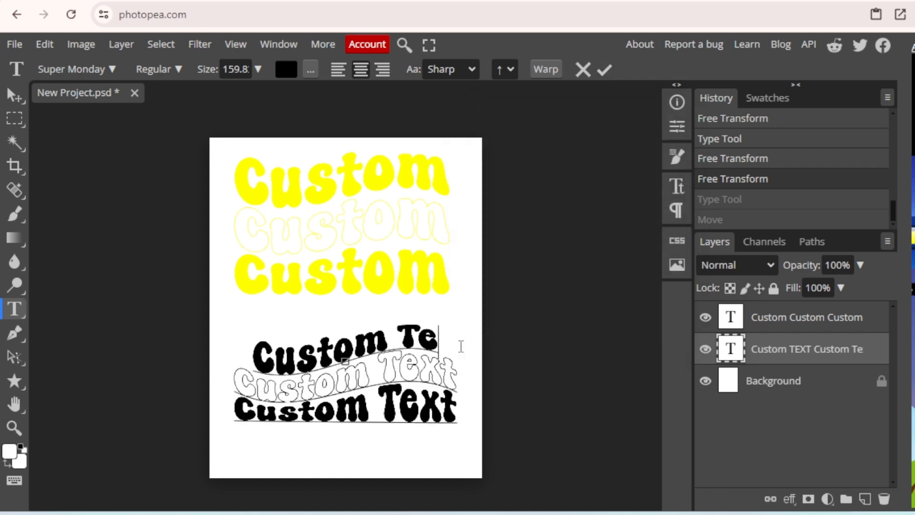